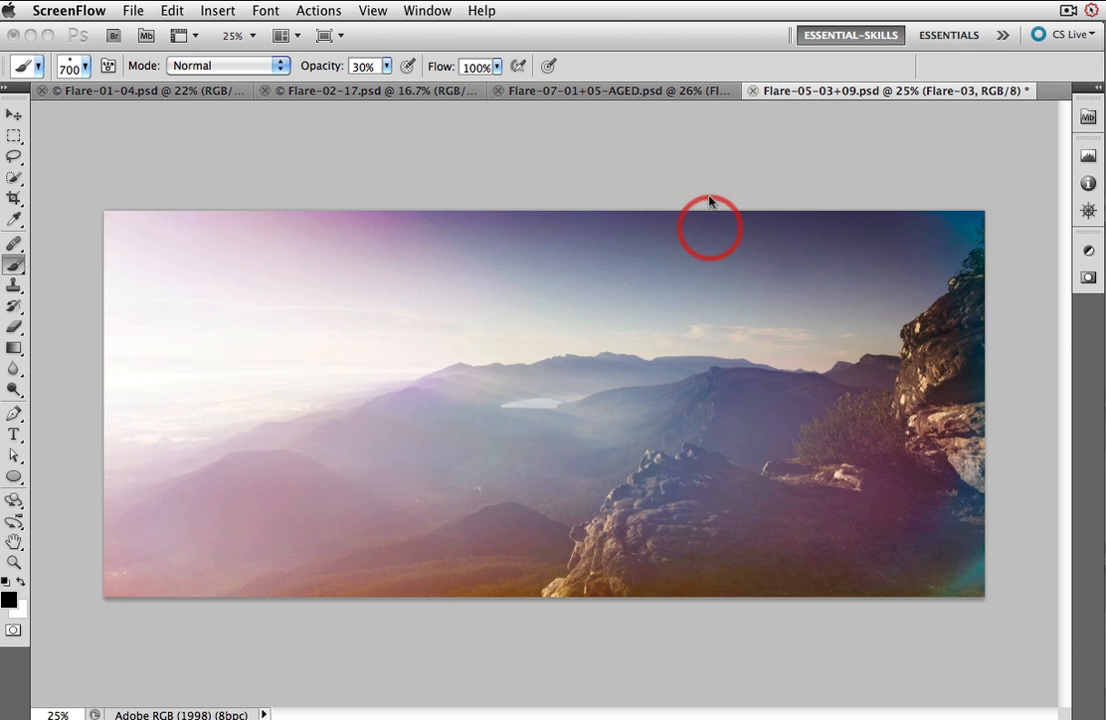
Step: Hide all layers except the Background in the landscape document, then show them again to compare the flare effect
{"action": "left_click", "coordinate": [648, 38]}
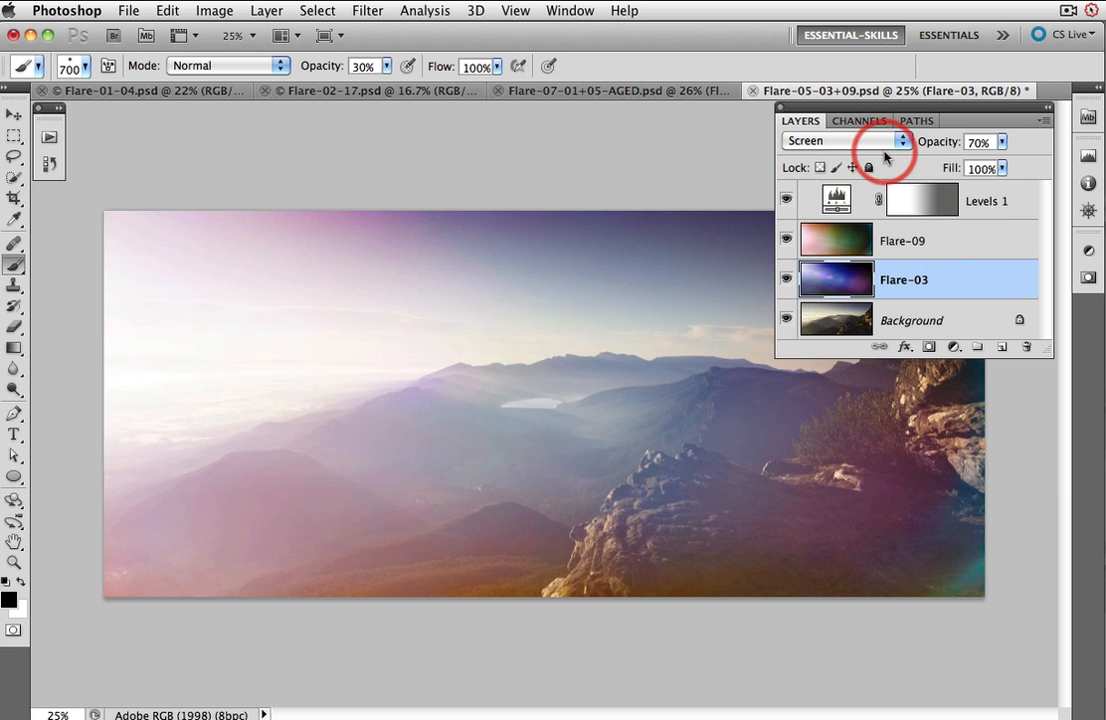
{"action": "left_click", "coordinate": [842, 200]}
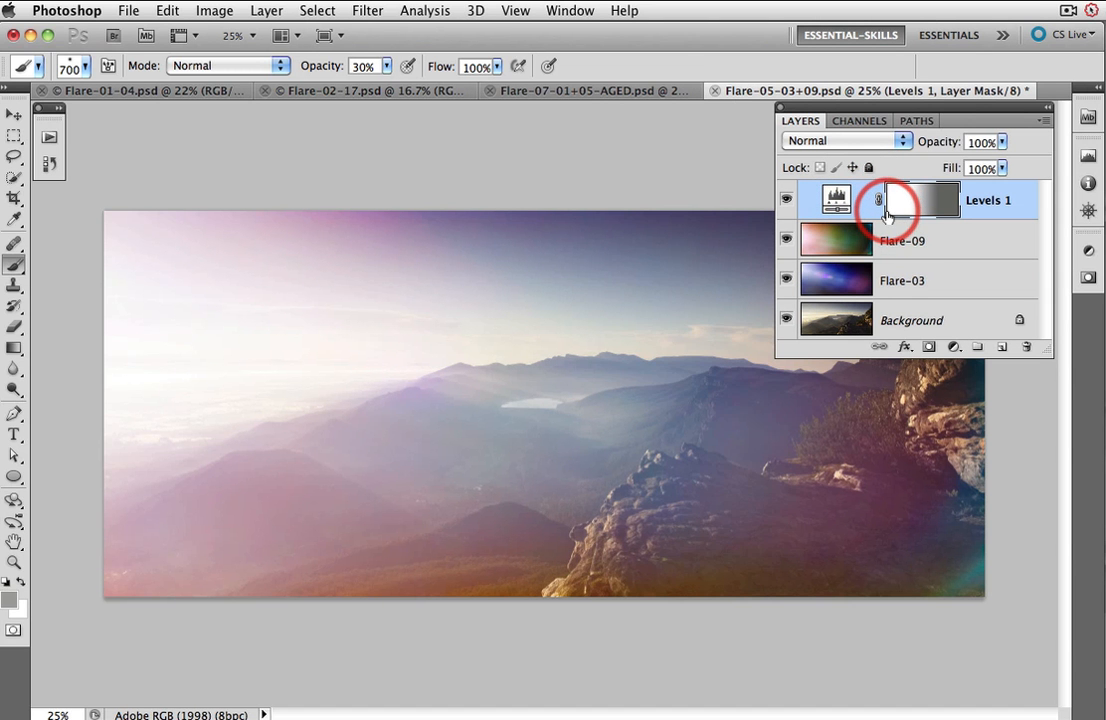
{"action": "left_click", "coordinate": [786, 320], "text": "alt"}
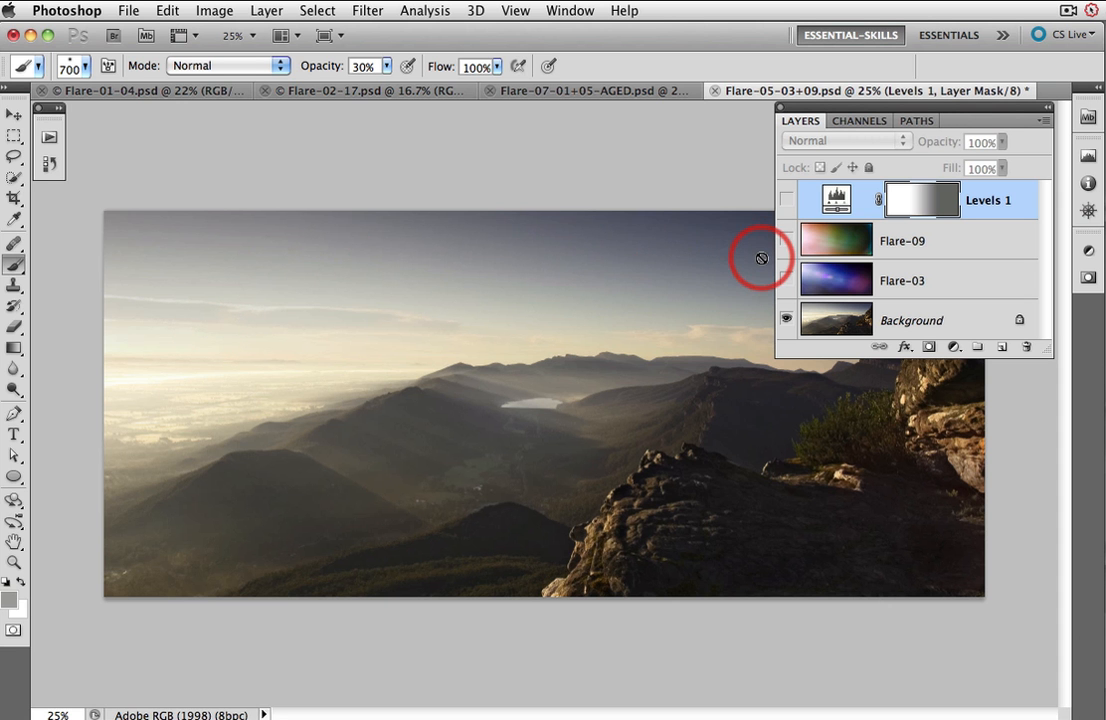
{"action": "left_click", "coordinate": [787, 320], "text": "alt"}
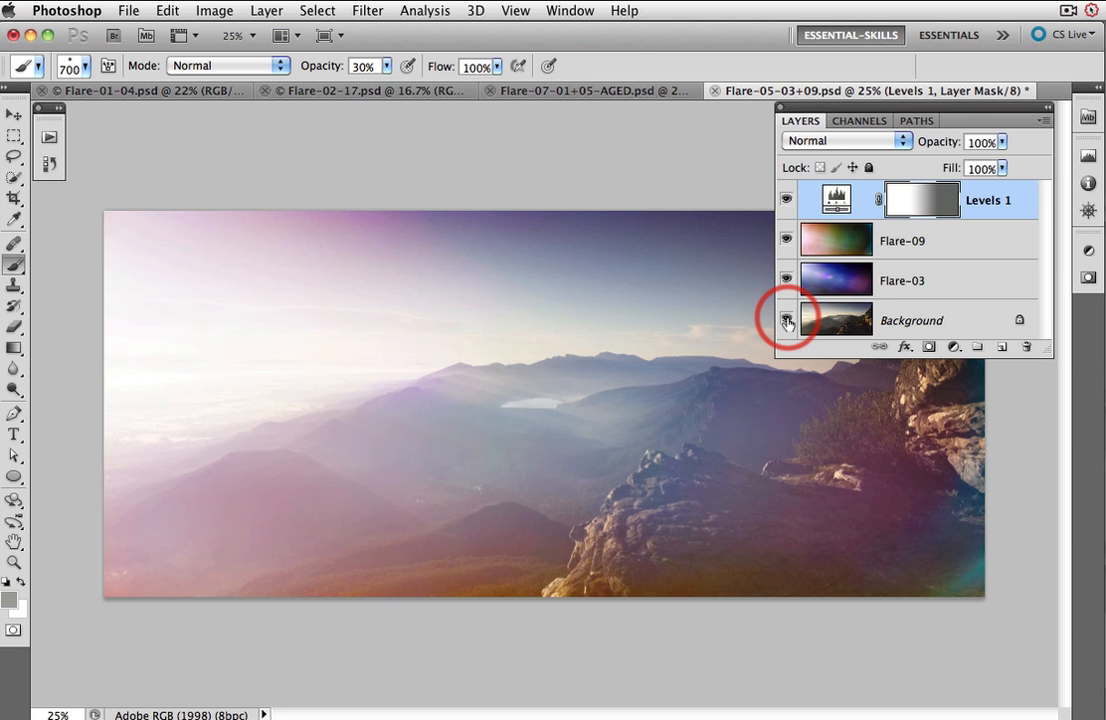
Step: Switch to the surfer document and turn all layers back on to view the combined flare result
{"action": "left_click", "coordinate": [615, 91]}
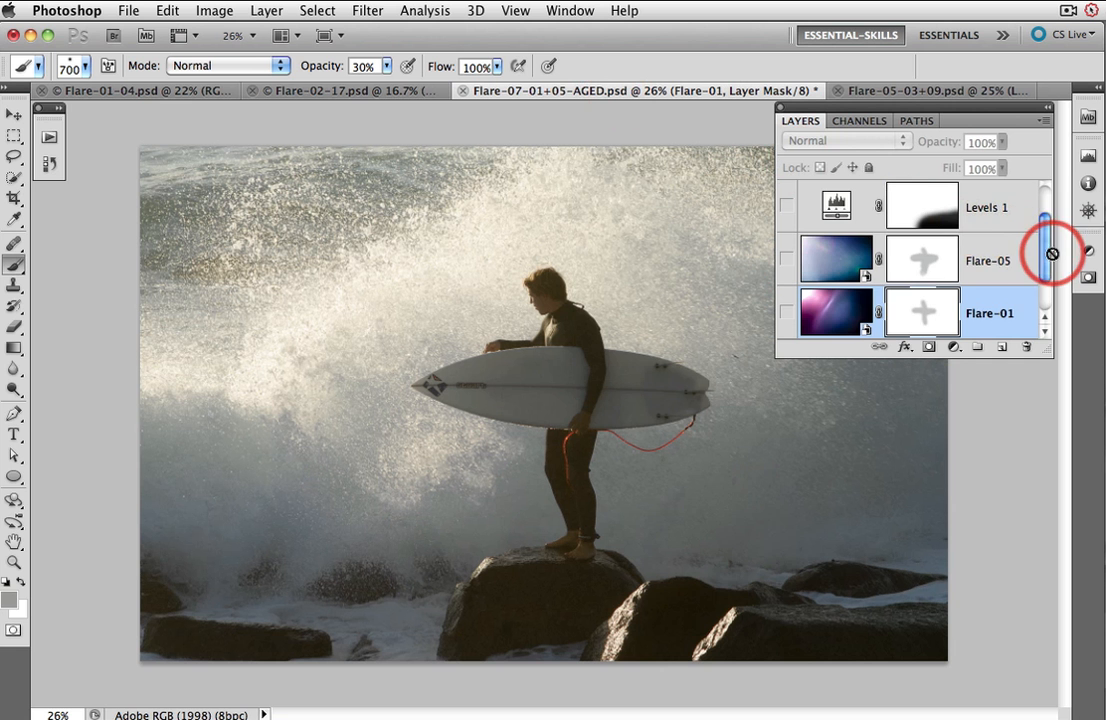
{"action": "left_click_drag", "start_coordinate": [1047, 258], "coordinate": [1046, 305]}
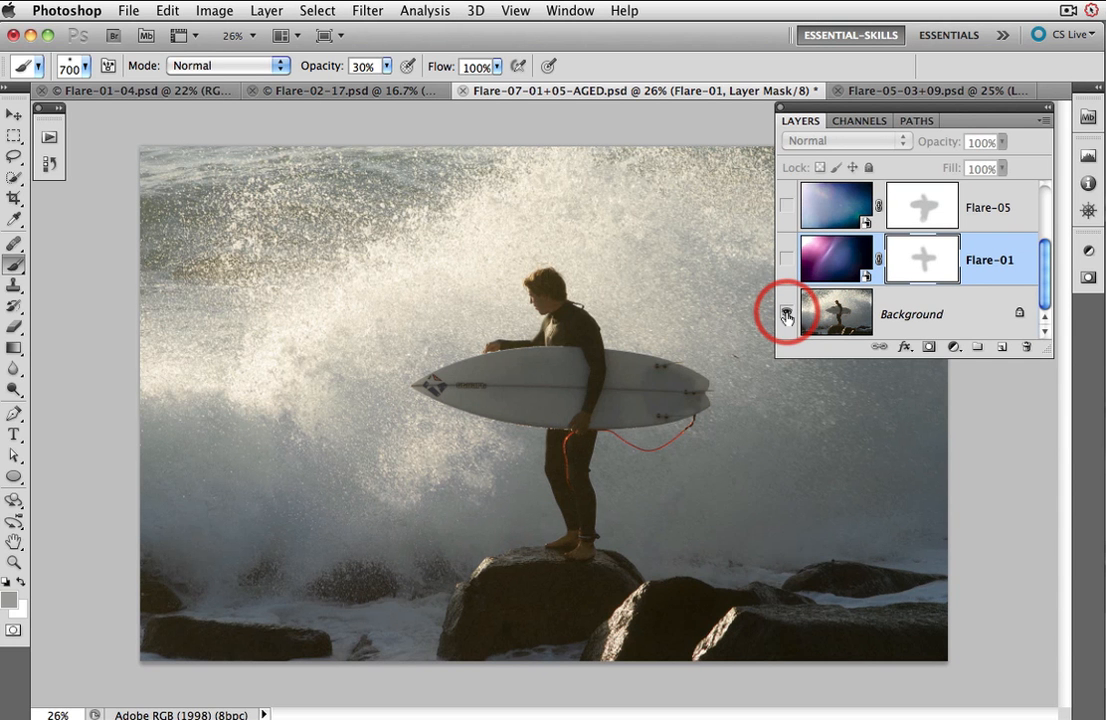
{"action": "left_click", "coordinate": [786, 315], "text": "alt"}
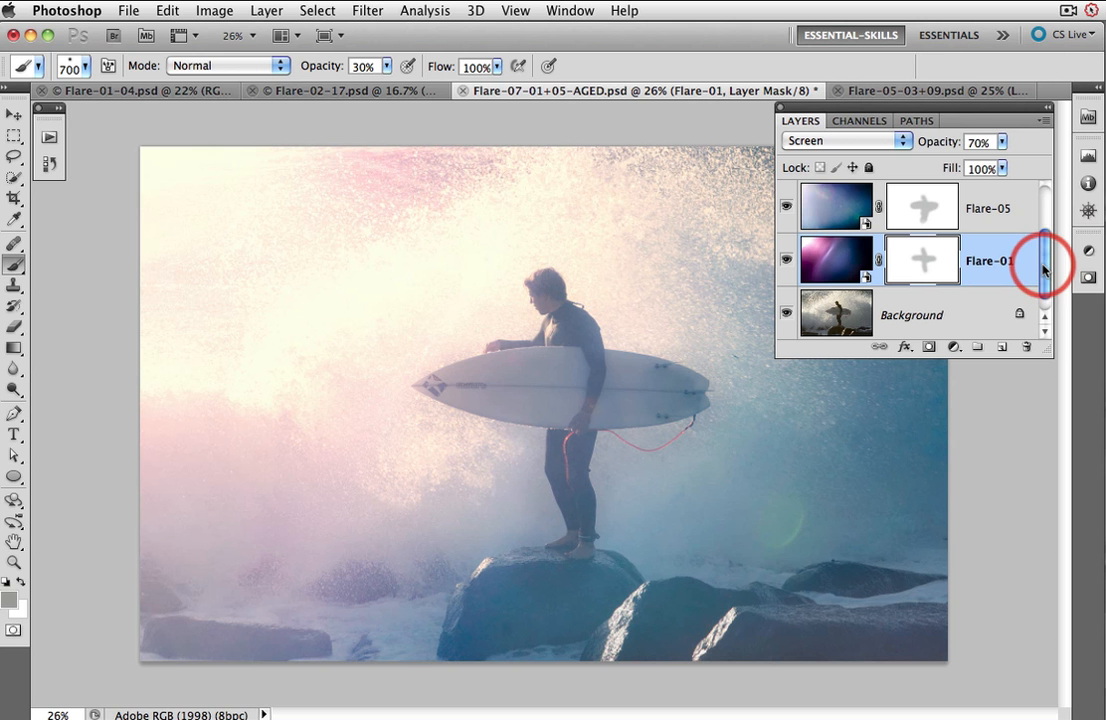
{"action": "left_click", "coordinate": [364, 11]}
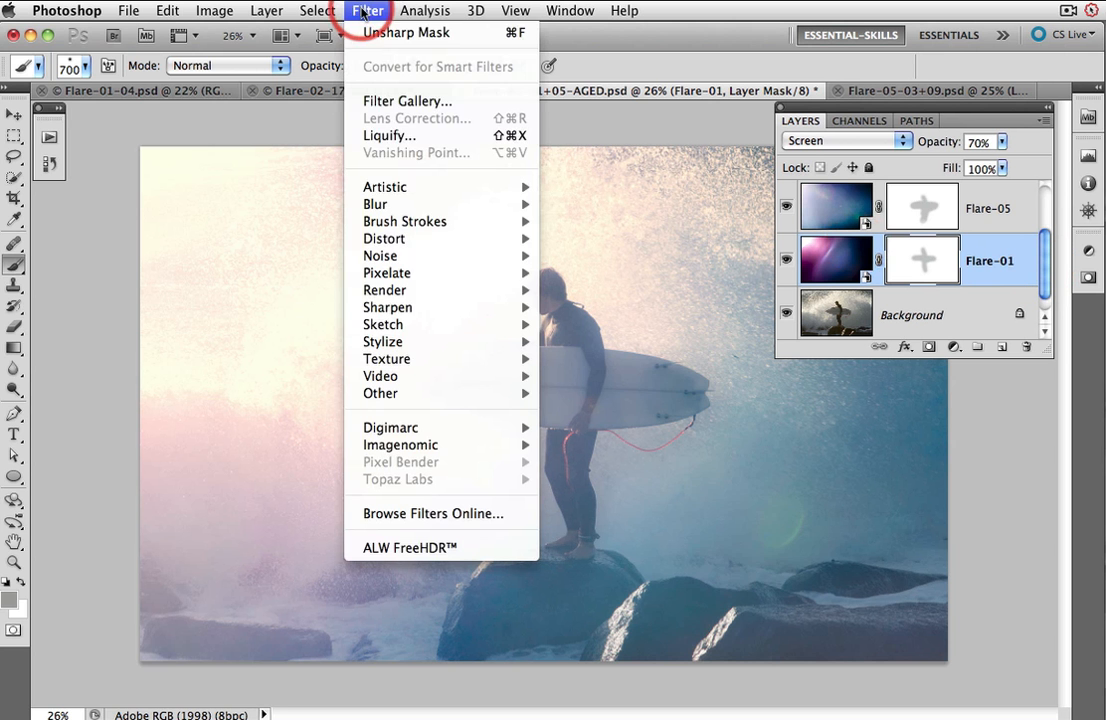
{"action": "mouse_move", "coordinate": [400, 294]}
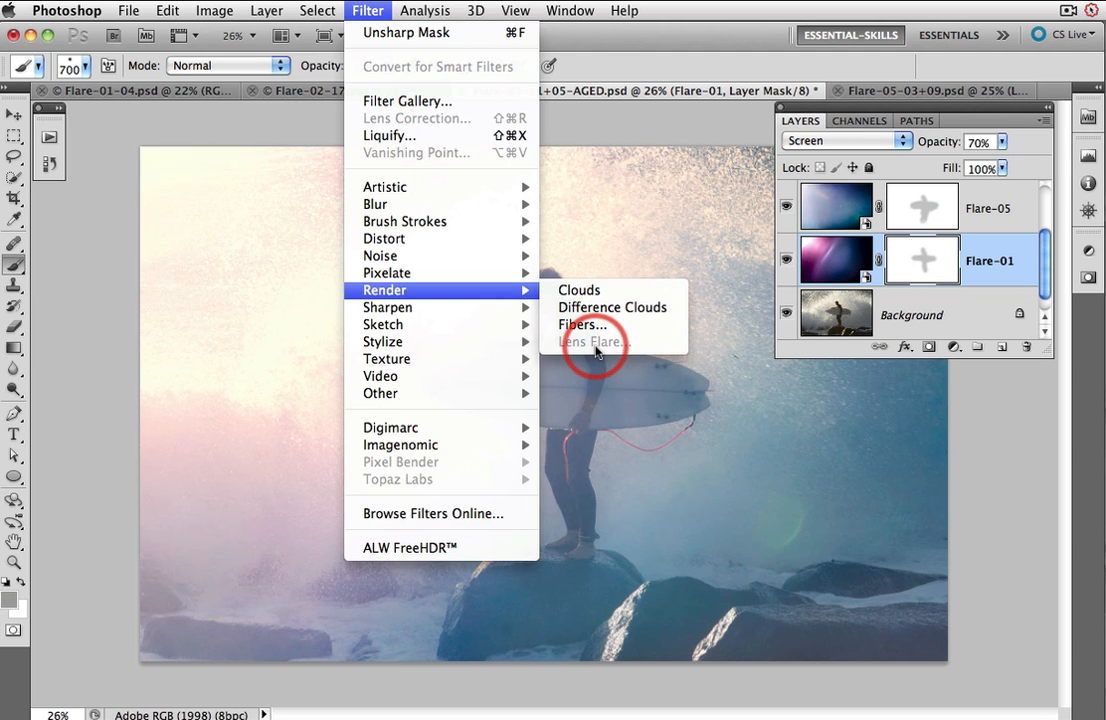
{"action": "left_click", "coordinate": [590, 37]}
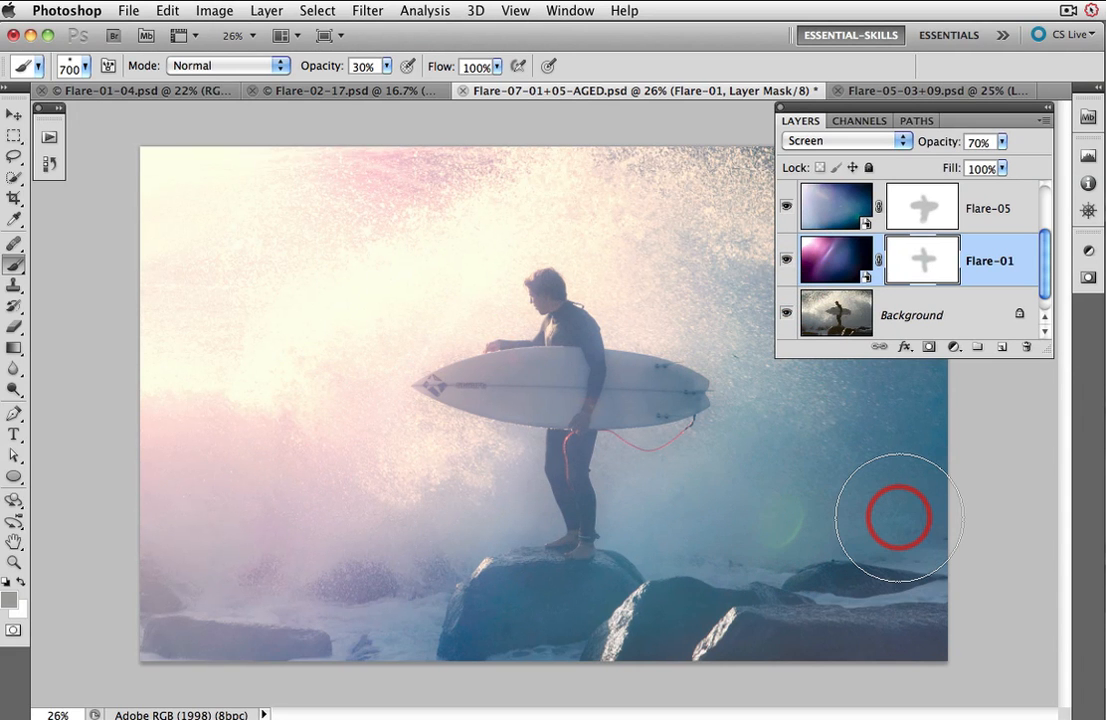
Step: Open the Horizontal flare folder, select all 20 flare files and preview them together in Quick Look
{"action": "left_click", "coordinate": [129, 14]}
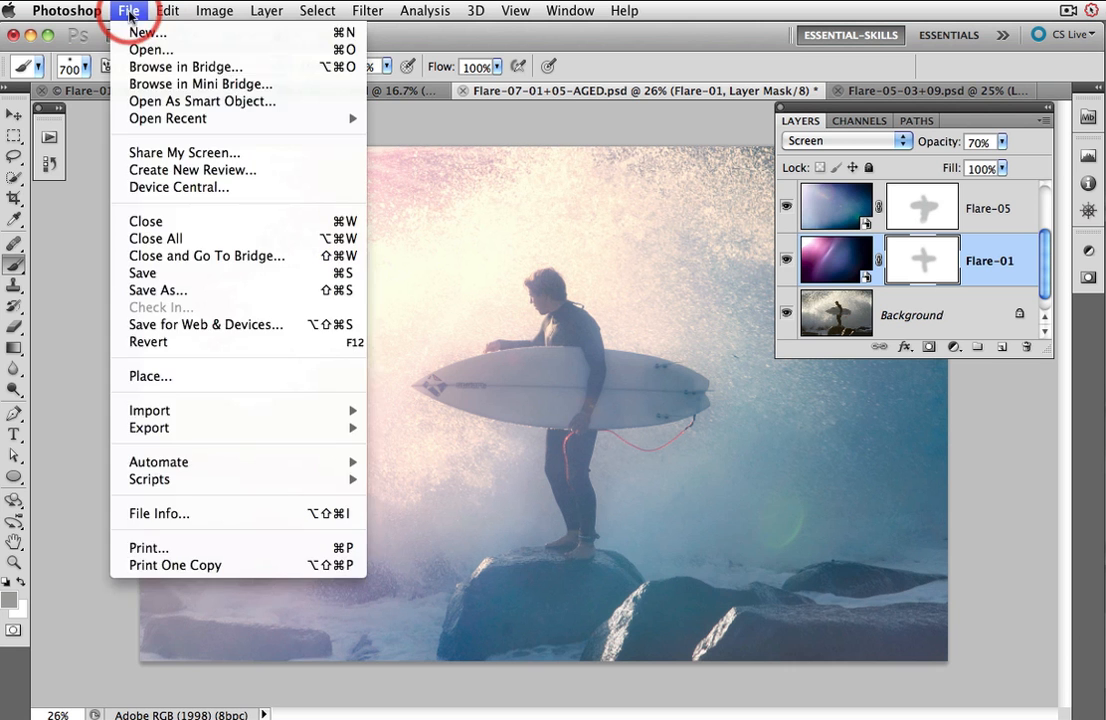
{"action": "left_click", "coordinate": [153, 61]}
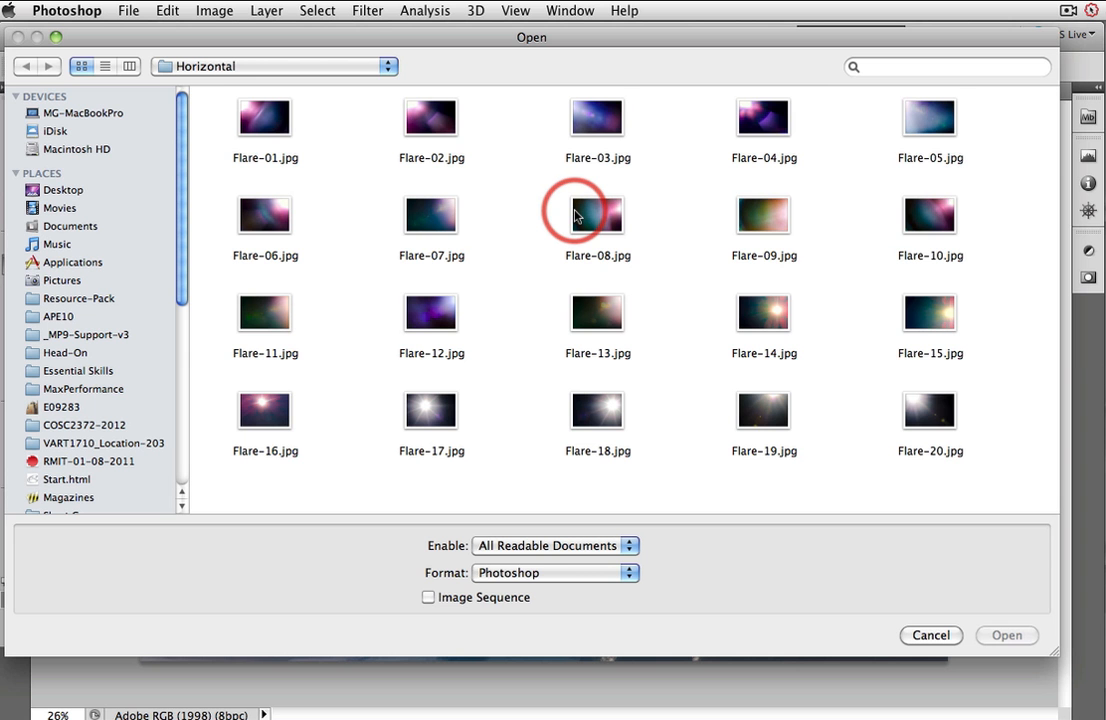
{"action": "key", "text": "super+a"}
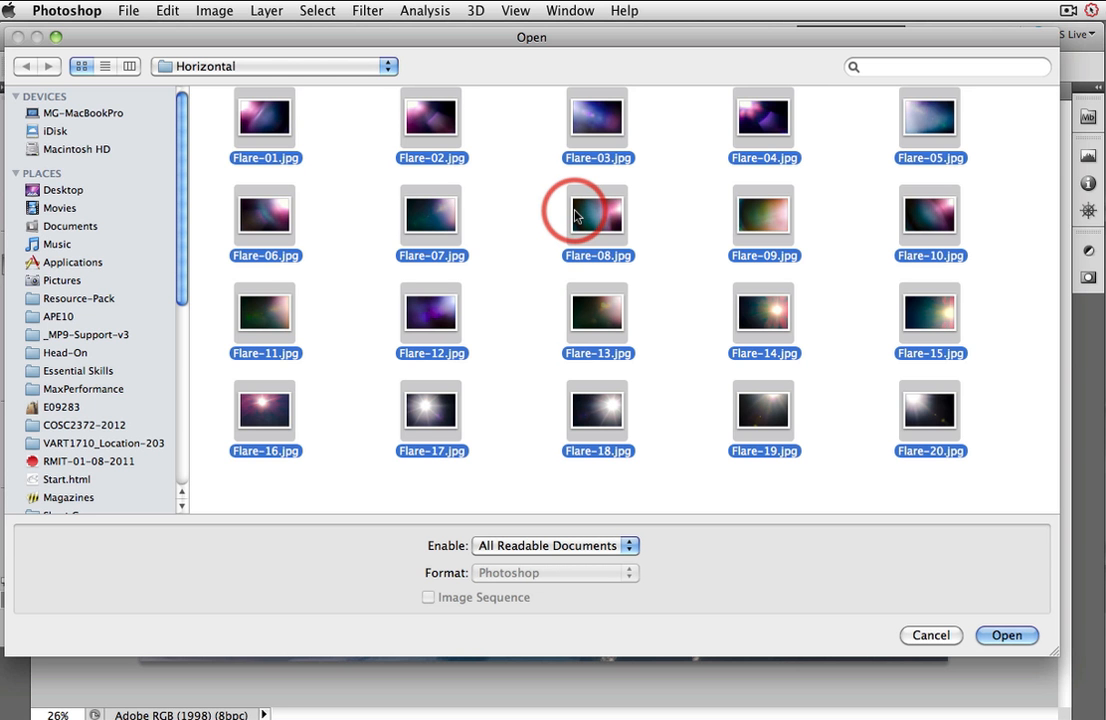
{"action": "key", "text": "space"}
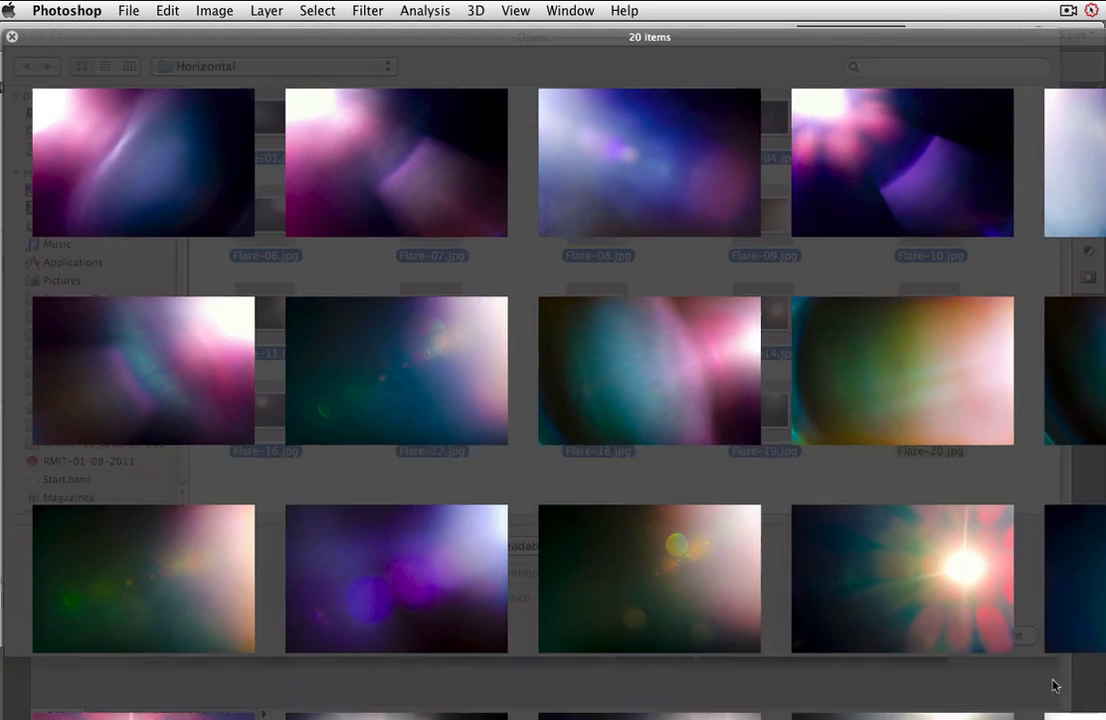
{"action": "left_click_drag", "start_coordinate": [1037, 662], "coordinate": [1079, 704]}
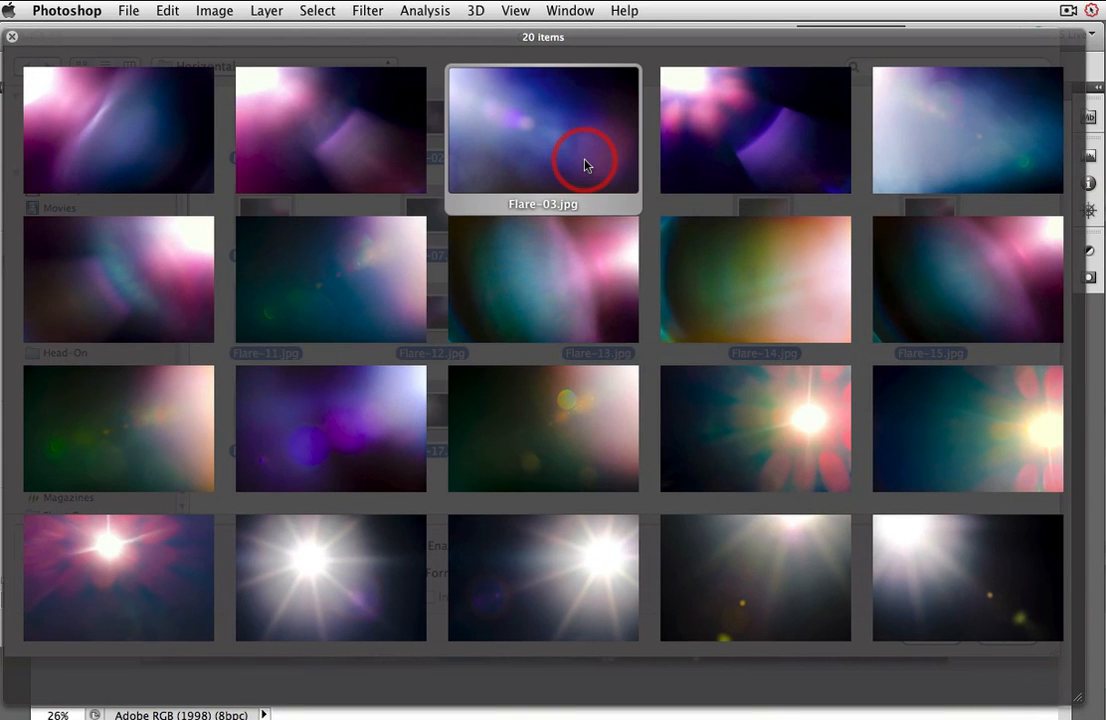
Step: Examine individual flare images full size, then close the preview and cancel the Open dialog
{"action": "left_click", "coordinate": [369, 278]}
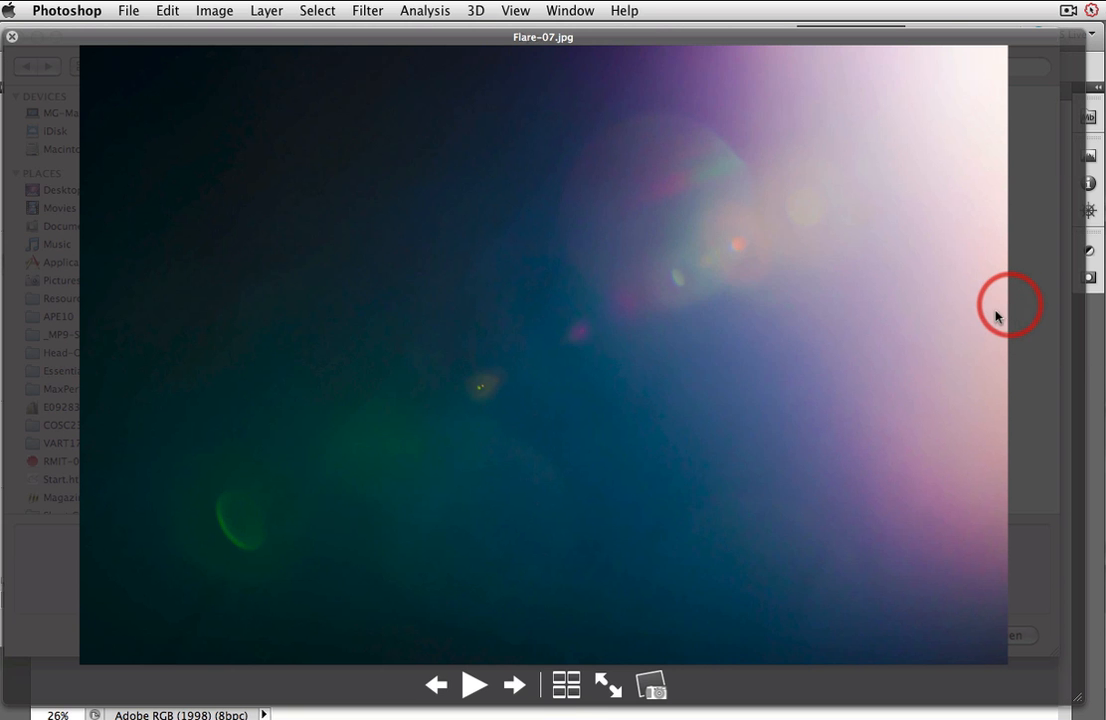
{"action": "left_click", "coordinate": [564, 685]}
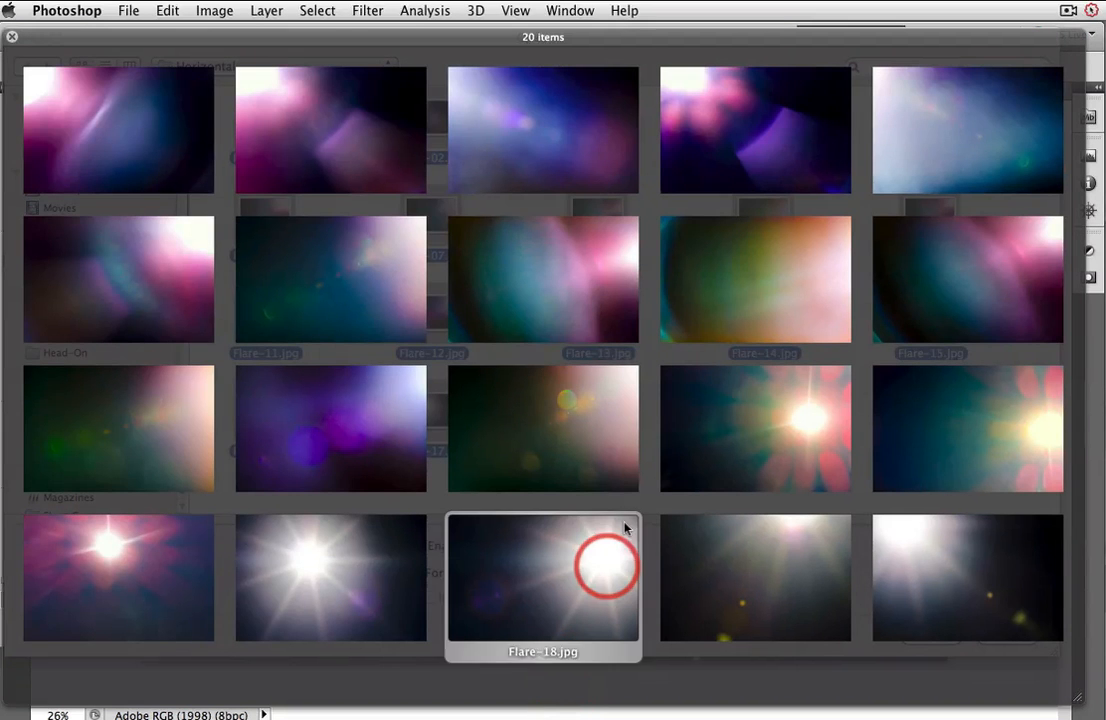
{"action": "left_click", "coordinate": [575, 302]}
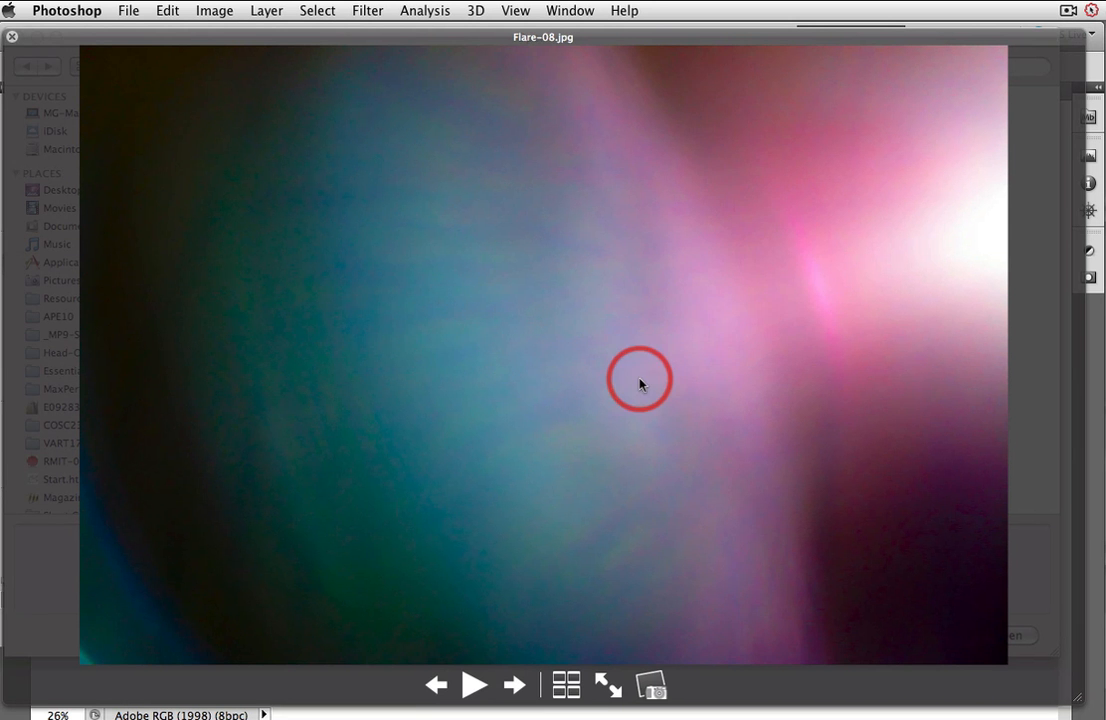
{"action": "left_click", "coordinate": [566, 686]}
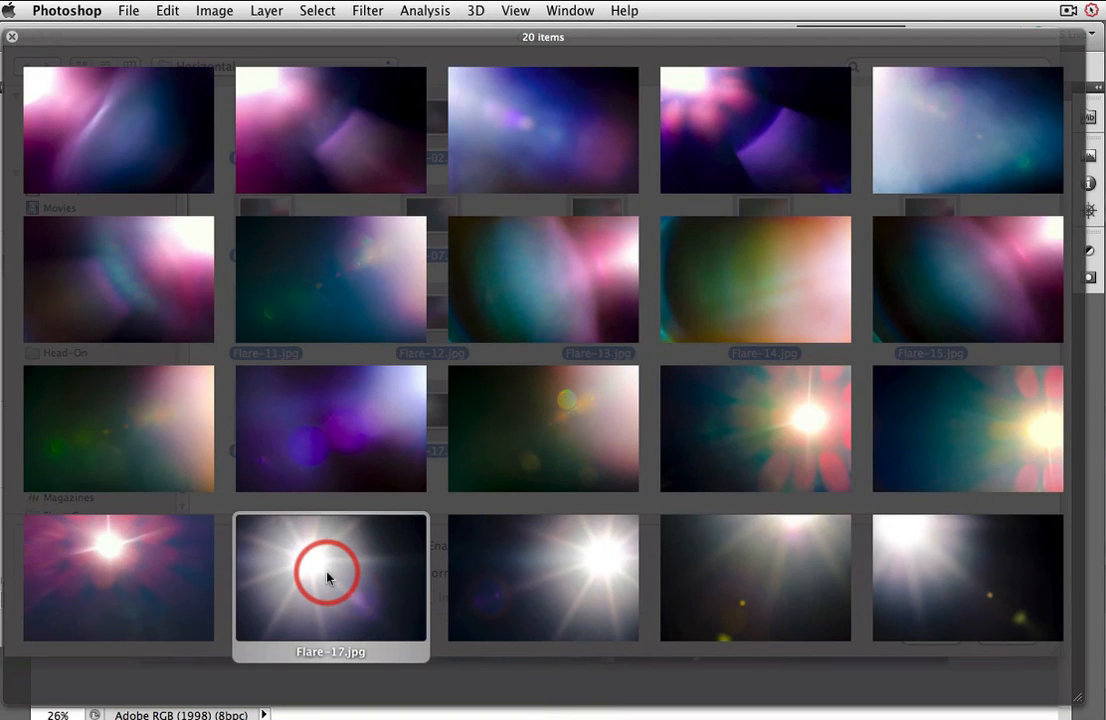
{"action": "left_click", "coordinate": [558, 575]}
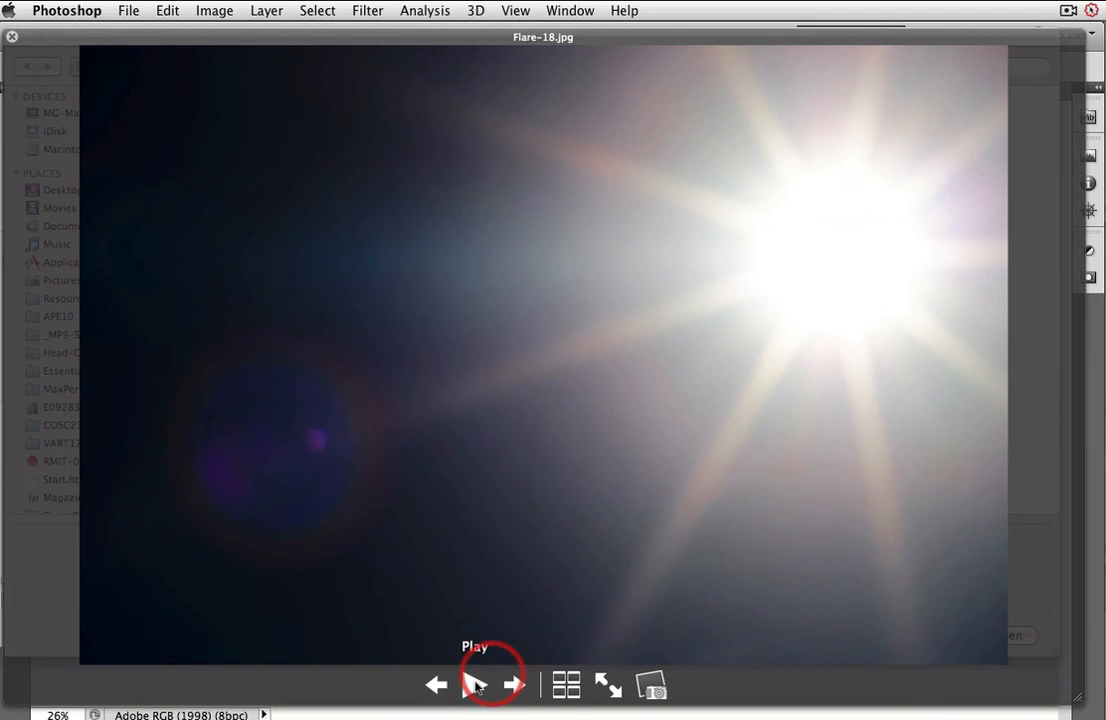
{"action": "left_click", "coordinate": [567, 686]}
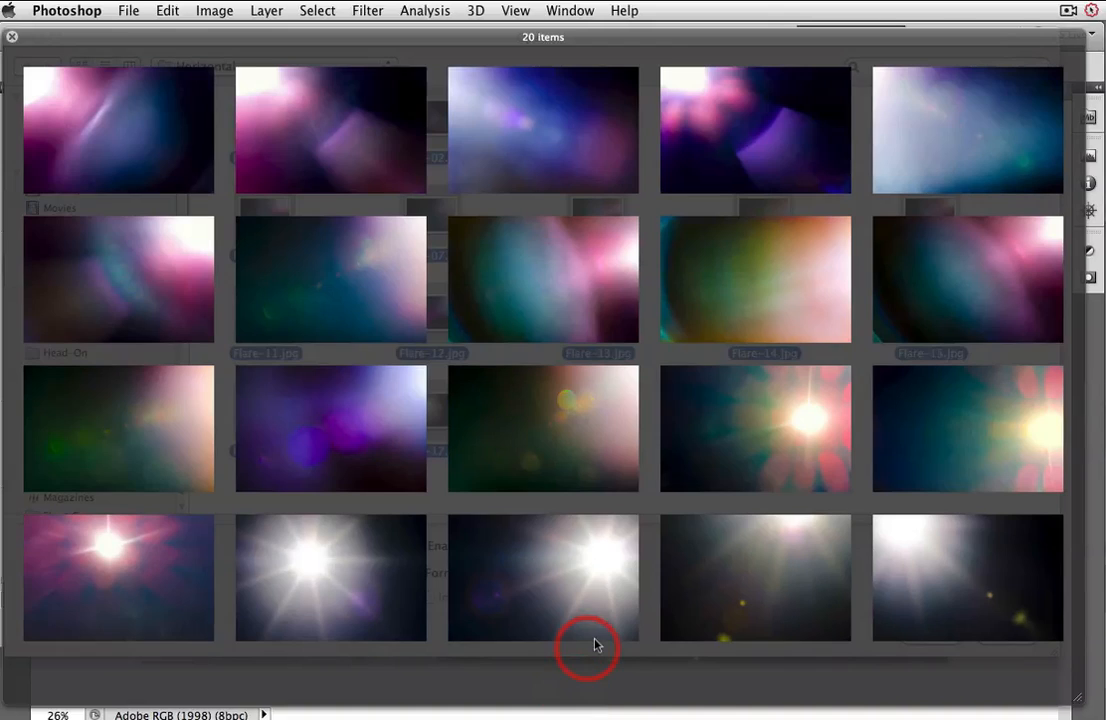
{"action": "left_click", "coordinate": [756, 452]}
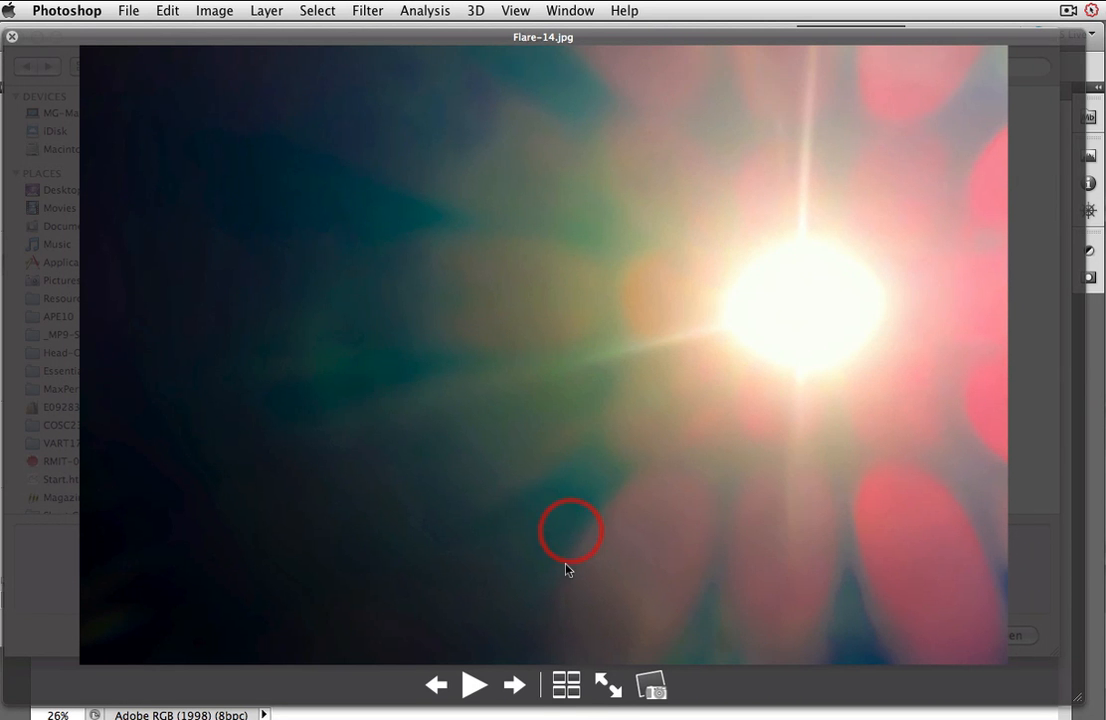
{"action": "left_click", "coordinate": [567, 686]}
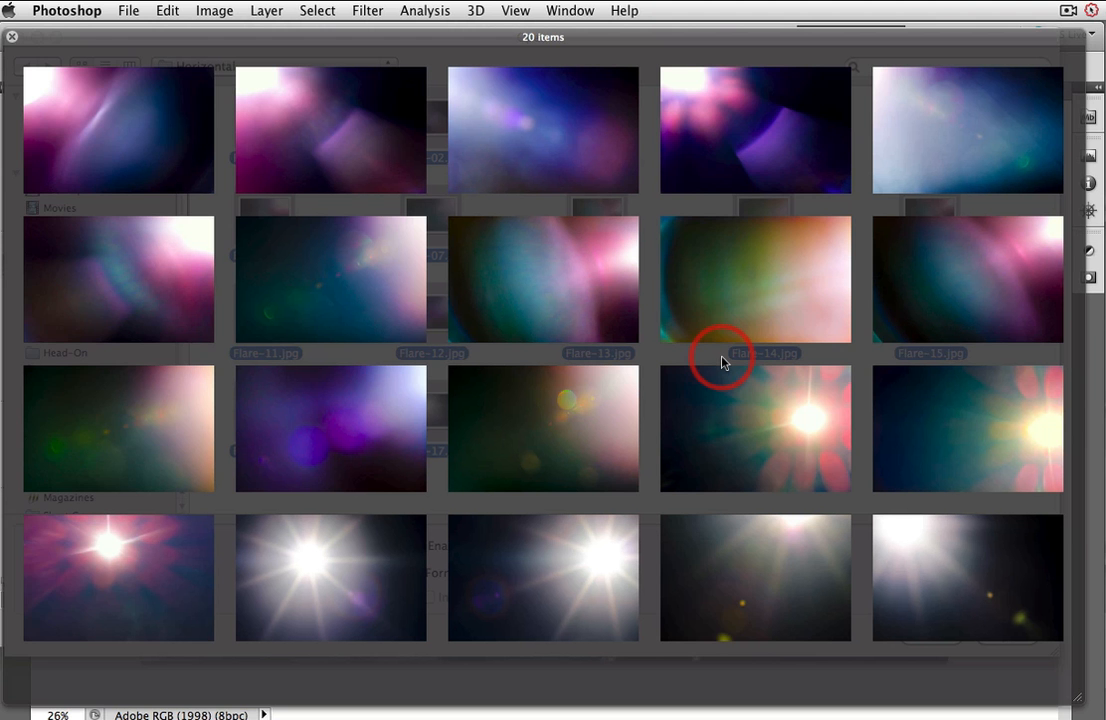
{"action": "left_click", "coordinate": [13, 40]}
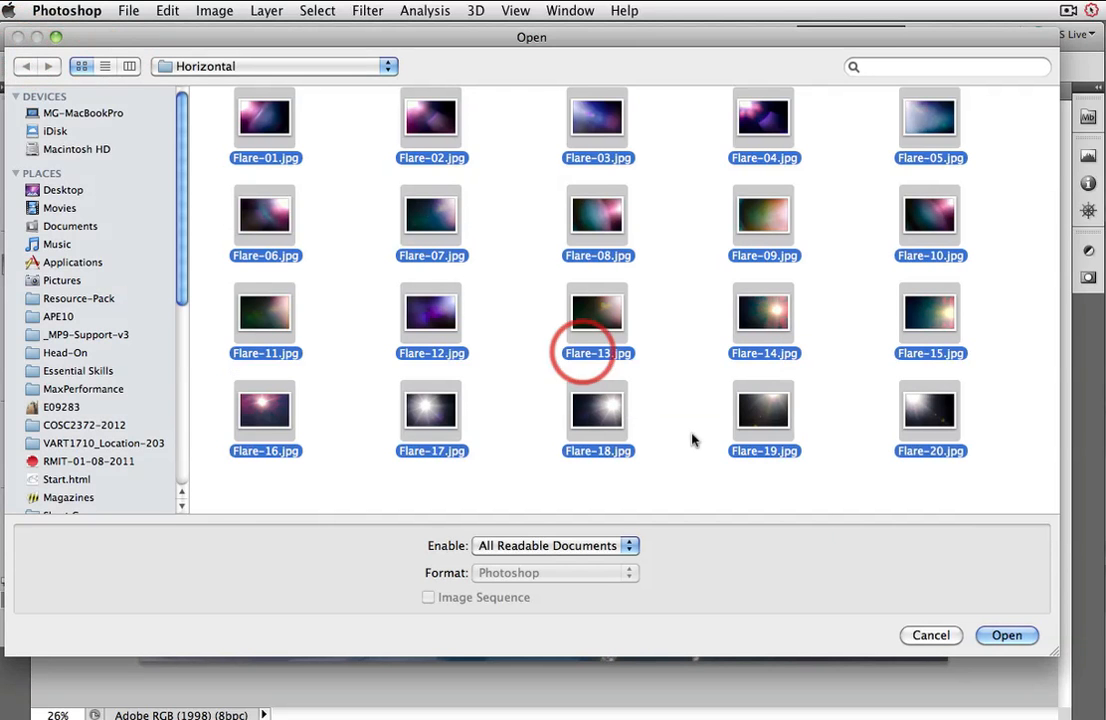
{"action": "left_click", "coordinate": [928, 636]}
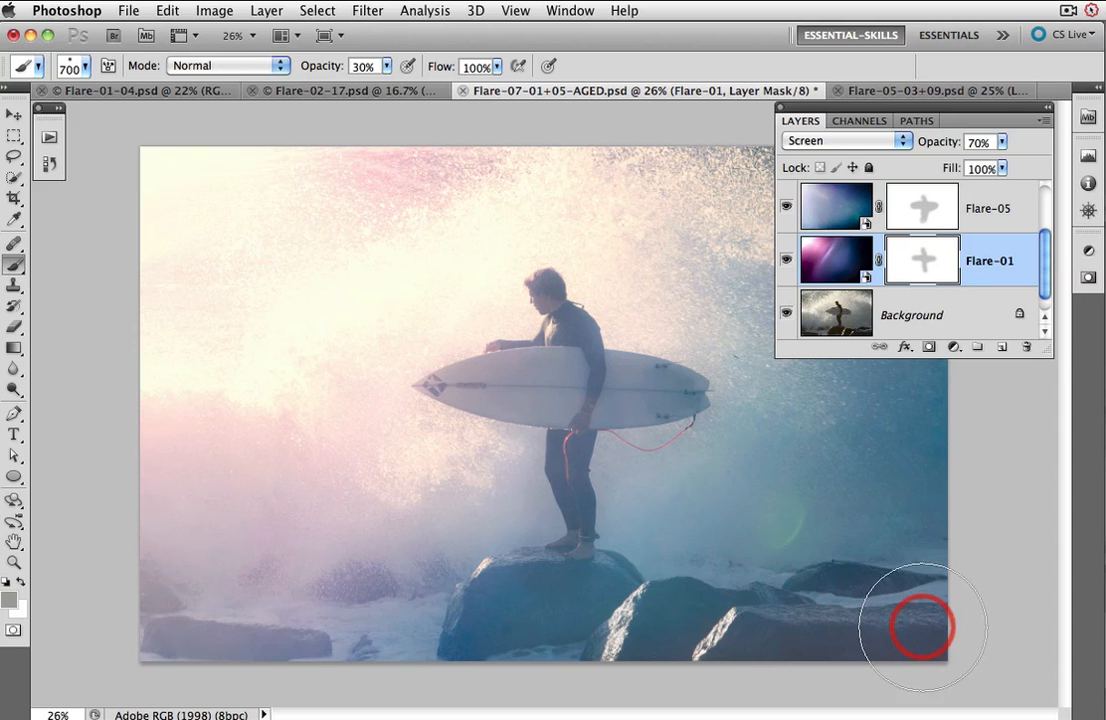
Step: Switch to the Flare-01-04 document, open the Actions panel and select the Single Flare action in the ESP-Flare set
{"action": "left_click", "coordinate": [168, 92]}
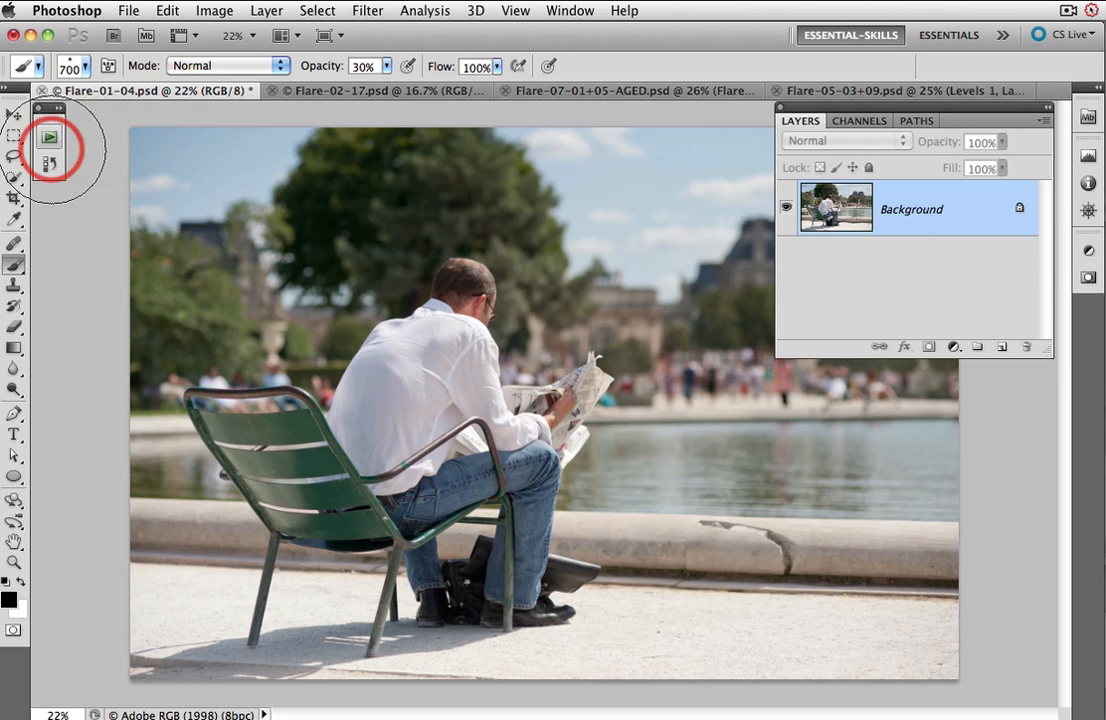
{"action": "left_click", "coordinate": [53, 130]}
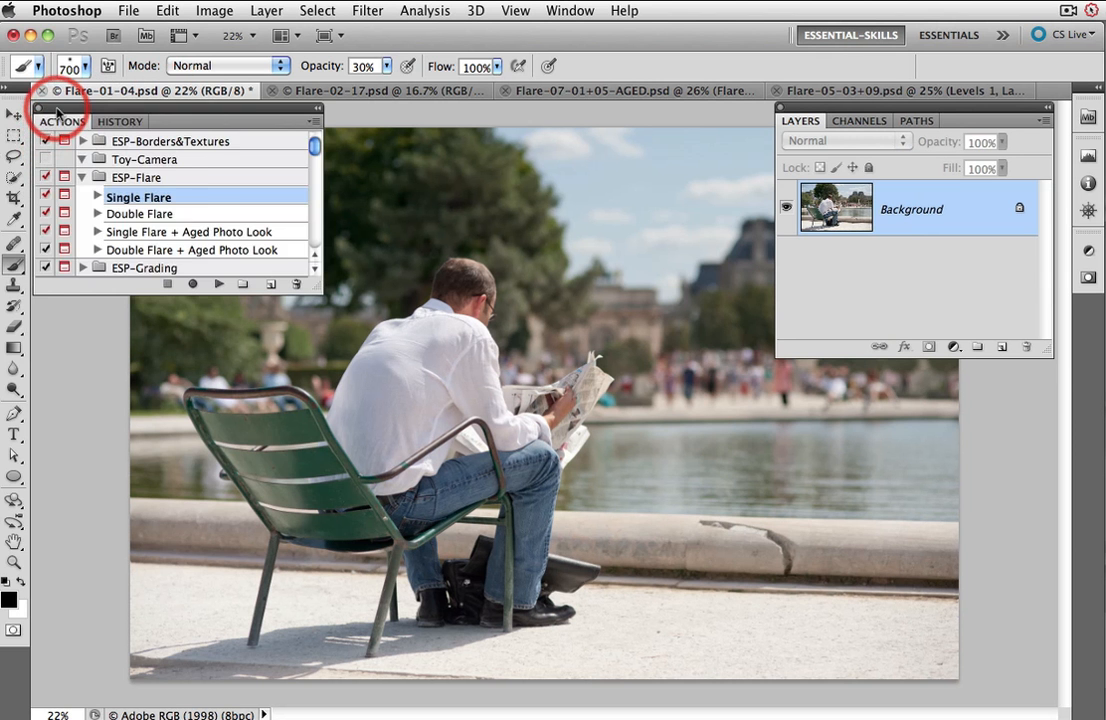
{"action": "left_click", "coordinate": [182, 179]}
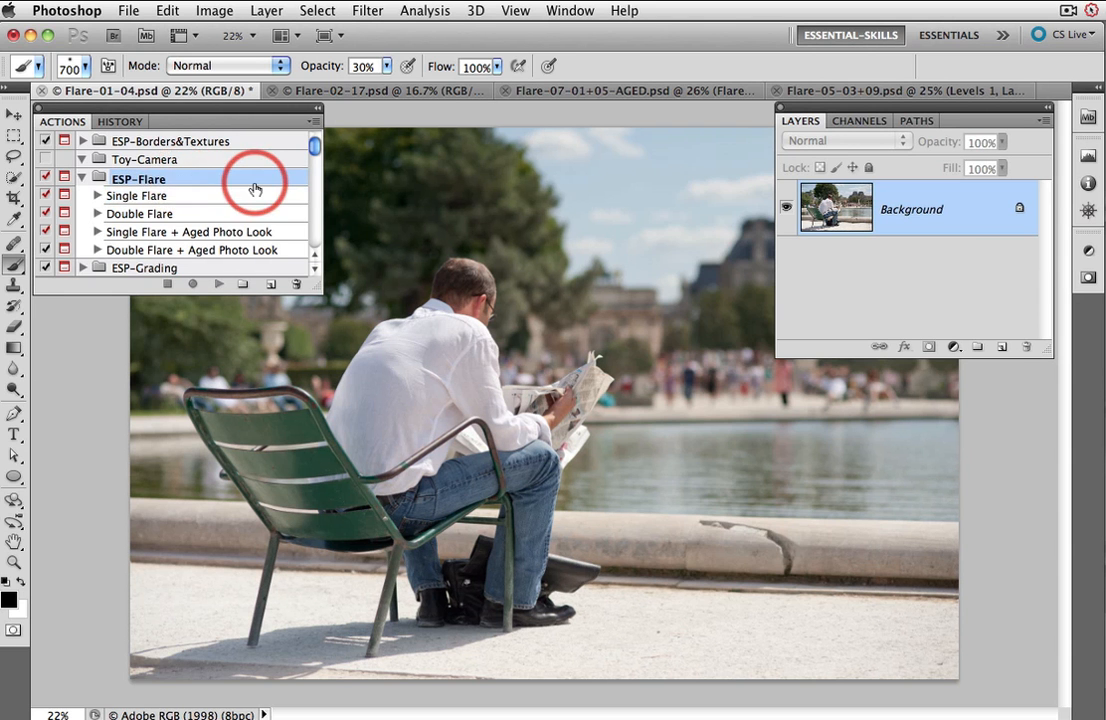
{"action": "left_click", "coordinate": [182, 199]}
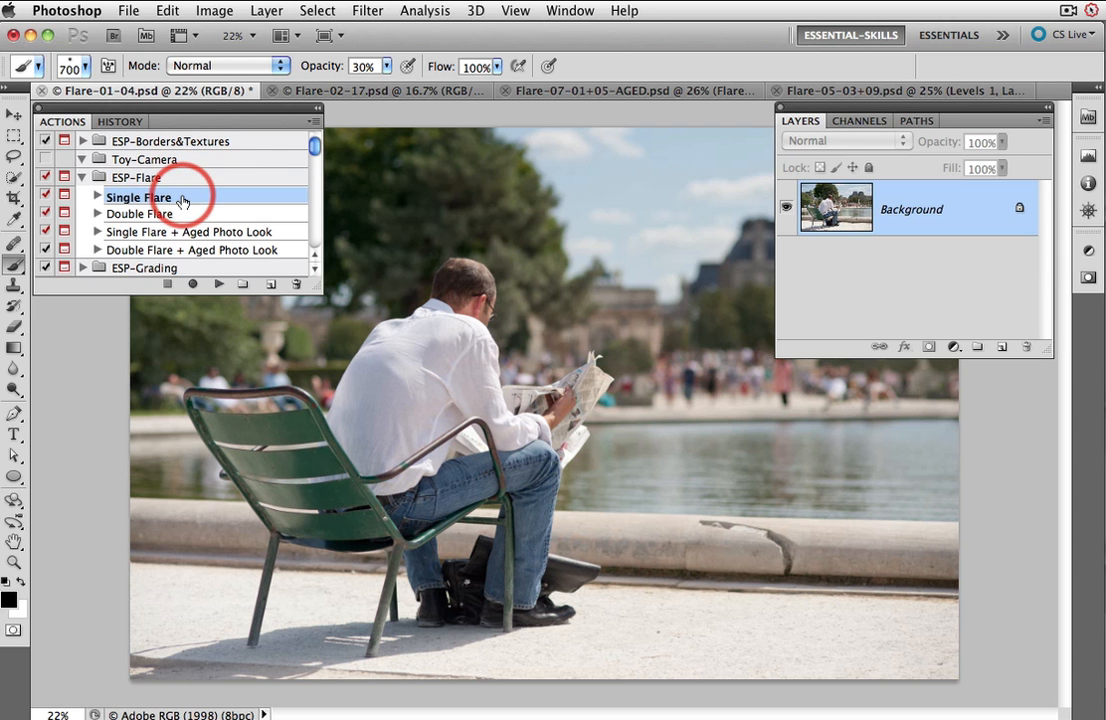
{"action": "left_click", "coordinate": [193, 215]}
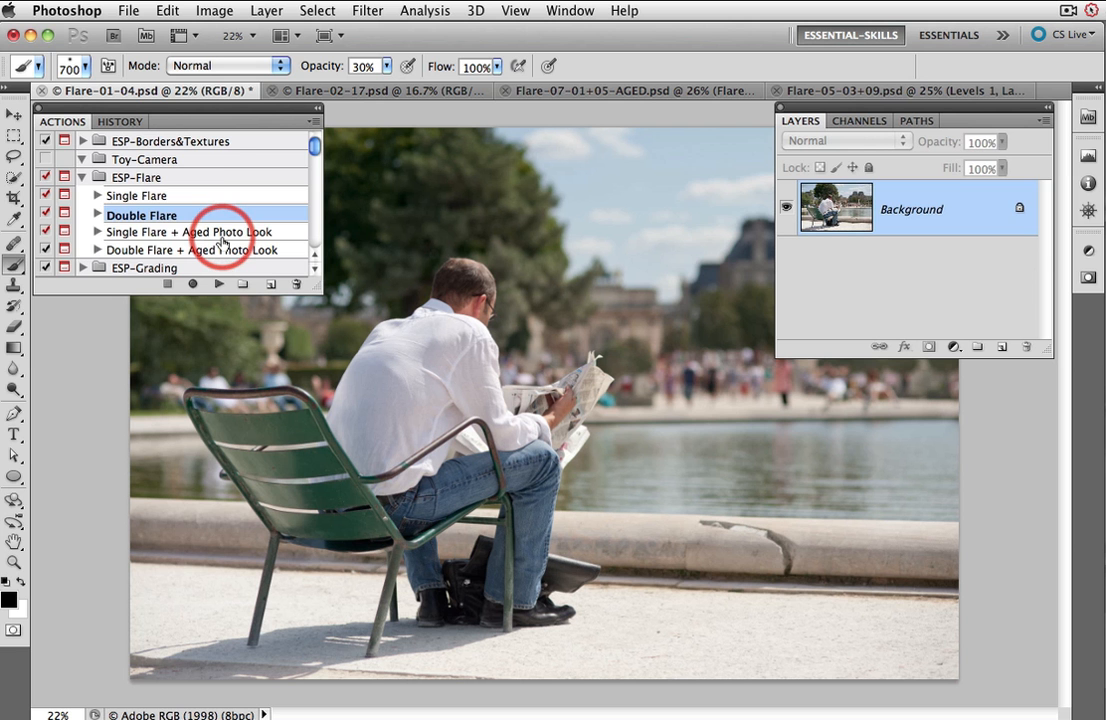
{"action": "left_click", "coordinate": [207, 197]}
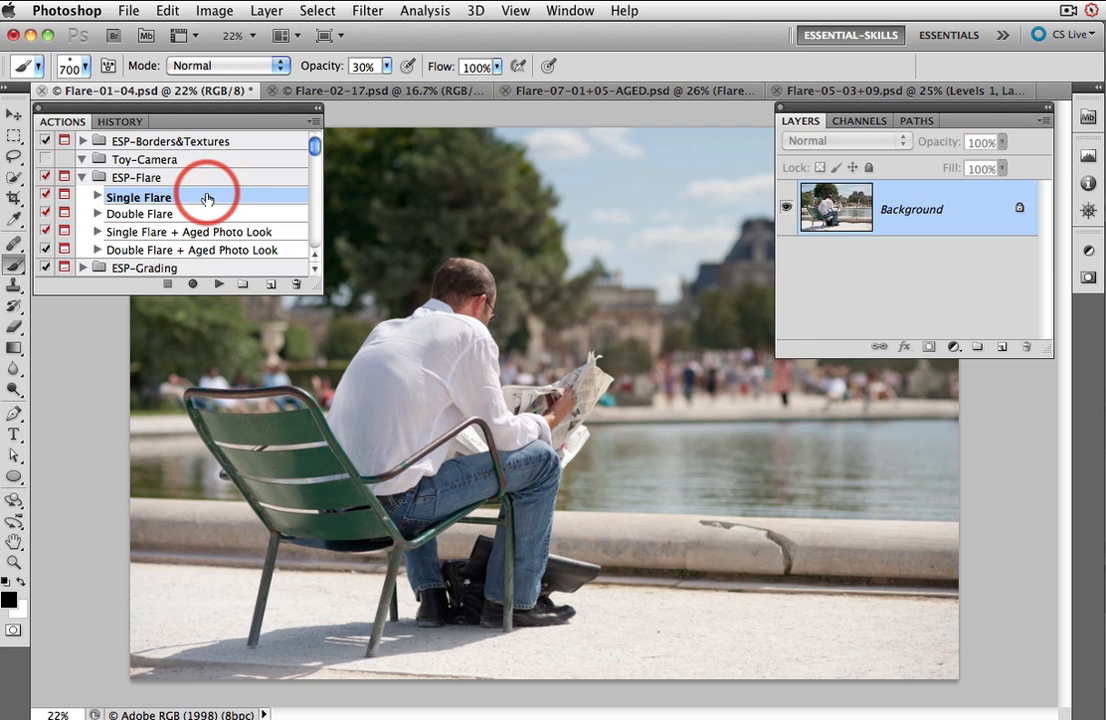
Step: Run the Single Flare action, continue past its instructions, and place Flare-06.jpg from the Horizontal folder
{"action": "left_click", "coordinate": [217, 285]}
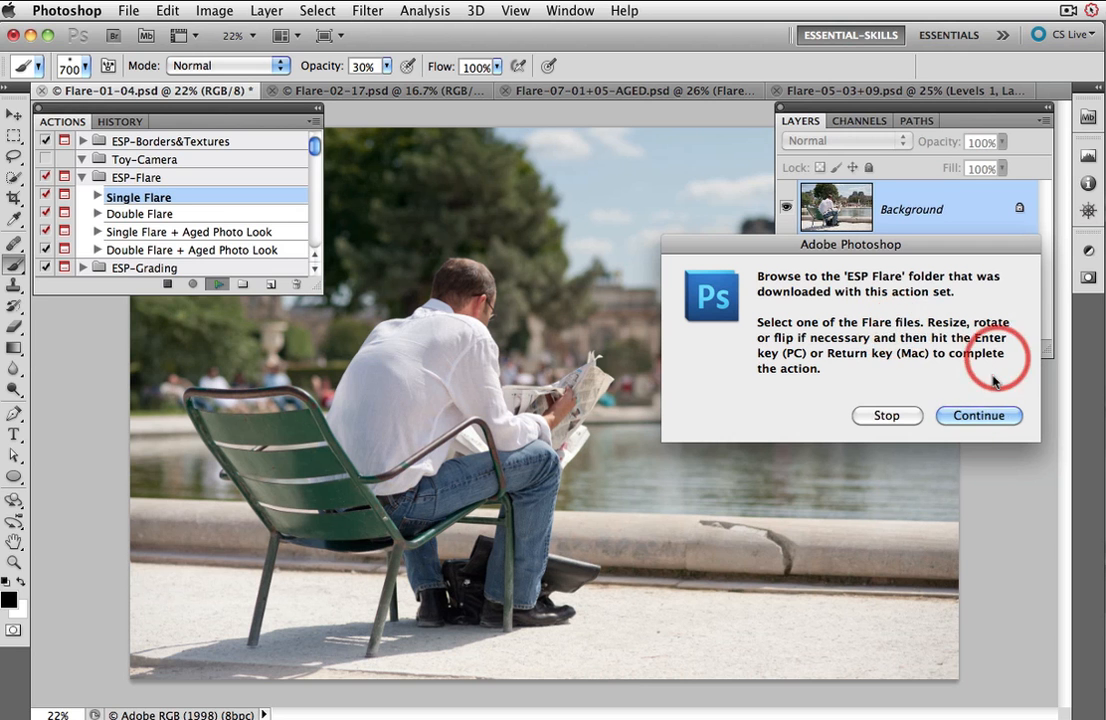
{"action": "left_click", "coordinate": [978, 416]}
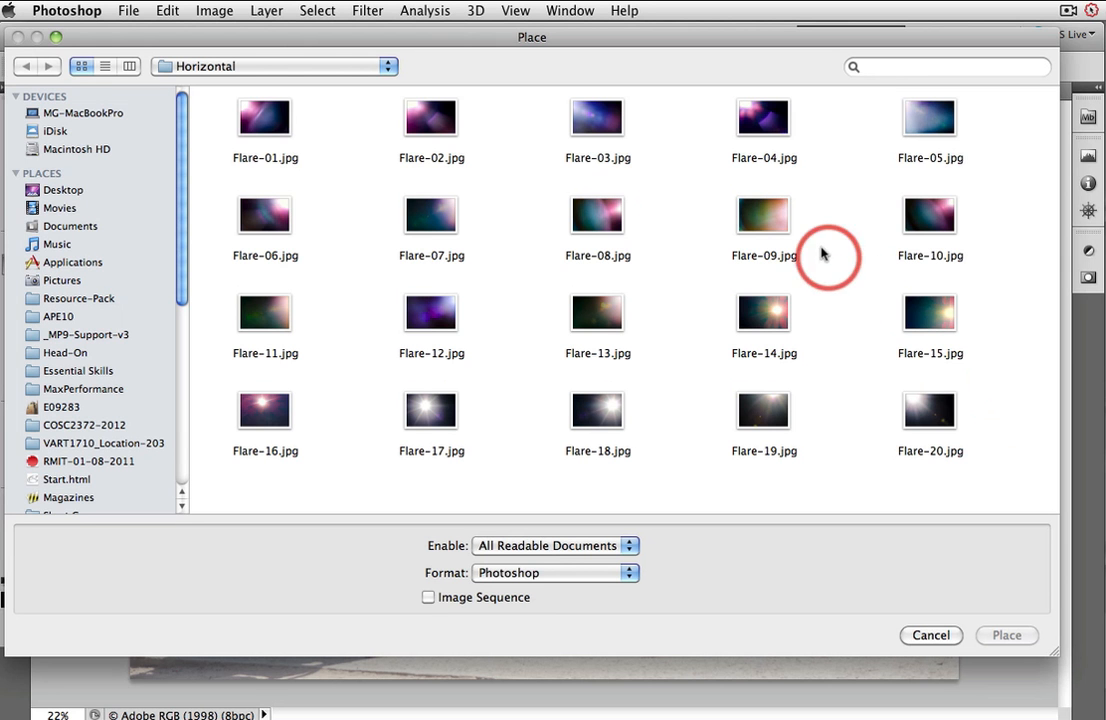
{"action": "left_click", "coordinate": [268, 216]}
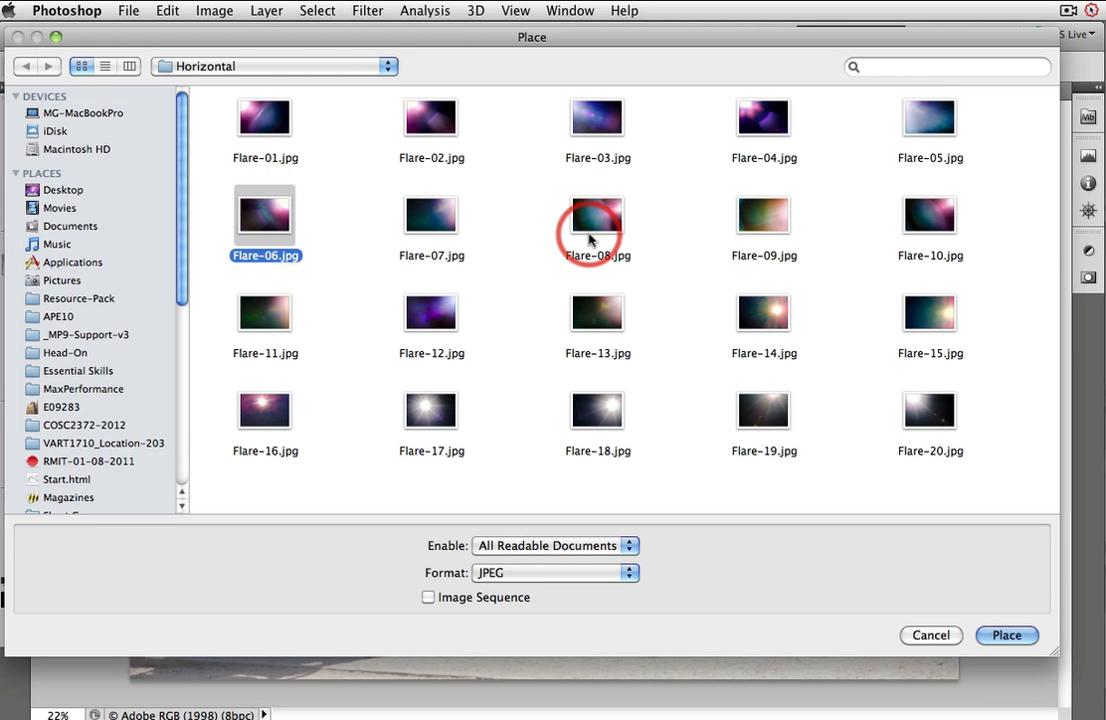
{"action": "left_click", "coordinate": [998, 638]}
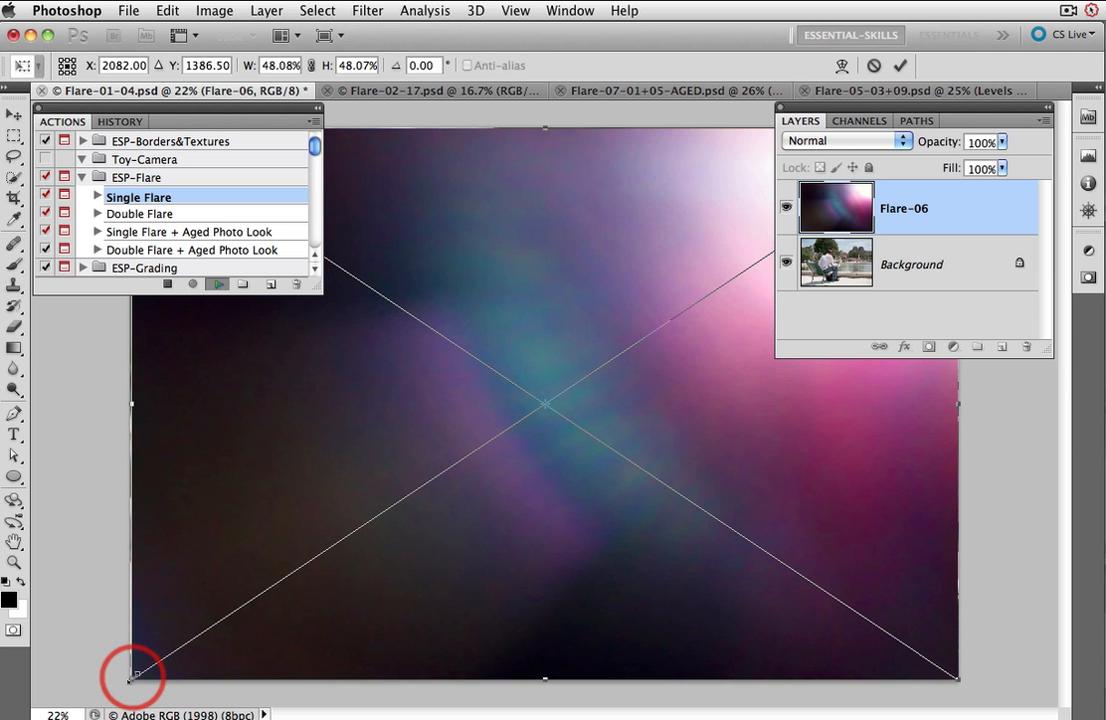
Step: Stretch the placed flare's corner and edges to cover the whole canvas and commit the transform
{"action": "left_click_drag", "start_coordinate": [139, 673], "coordinate": [132, 676]}
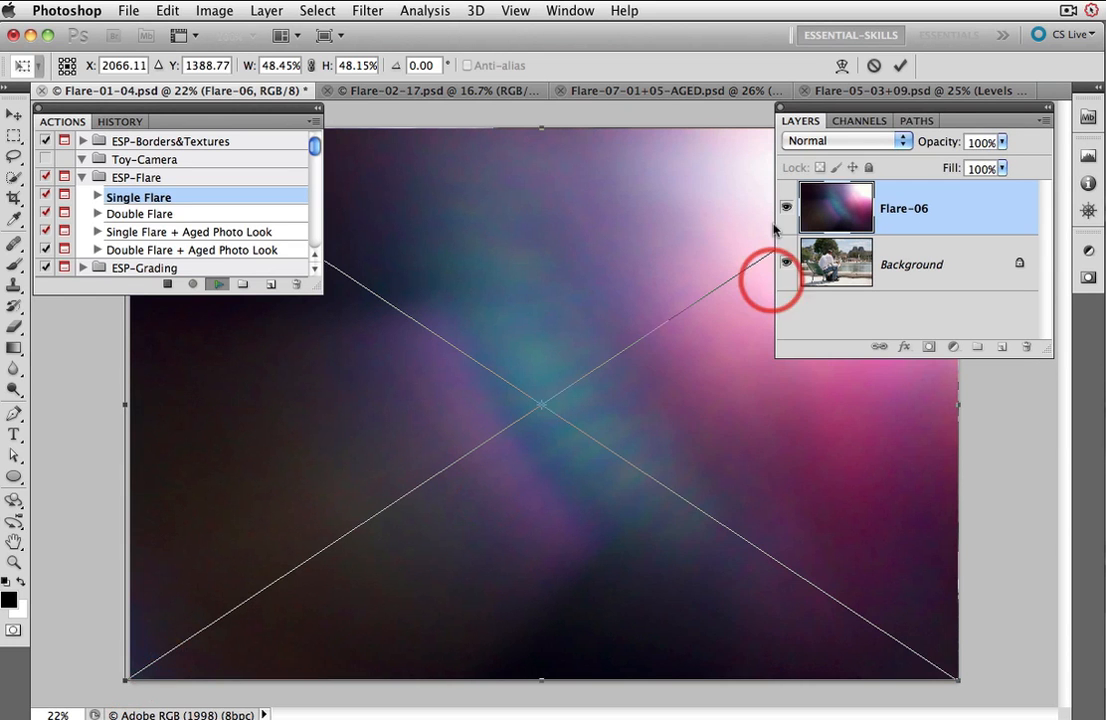
{"action": "left_click_drag", "start_coordinate": [542, 126], "coordinate": [542, 121]}
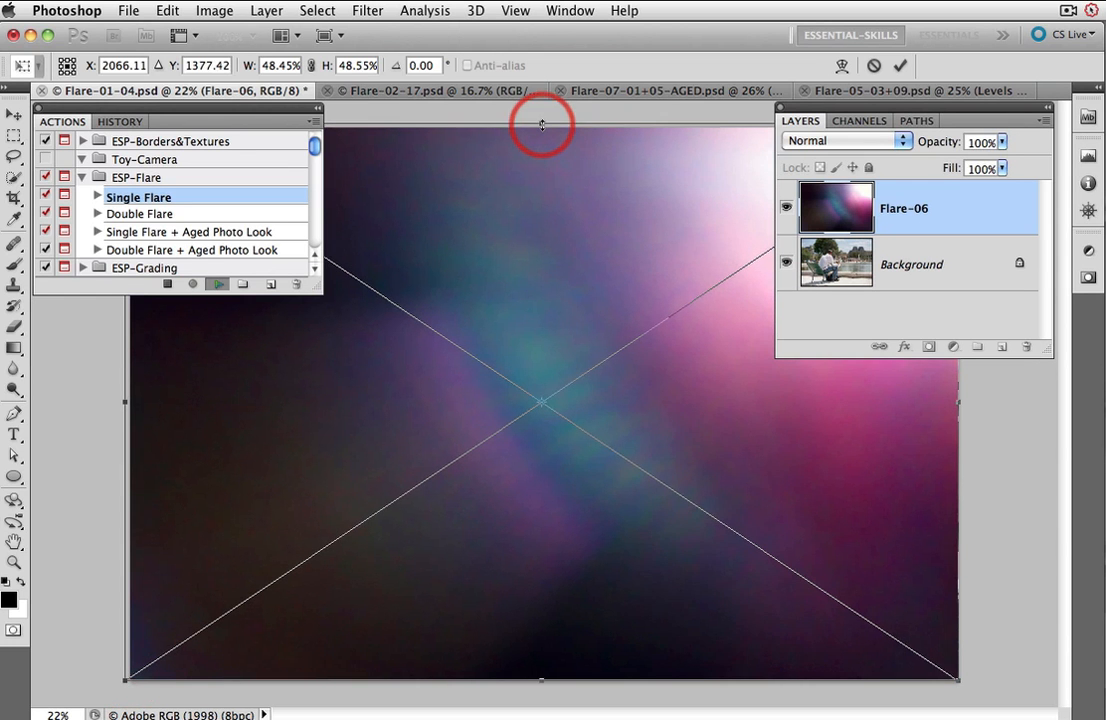
{"action": "left_click_drag", "start_coordinate": [958, 403], "coordinate": [961, 403]}
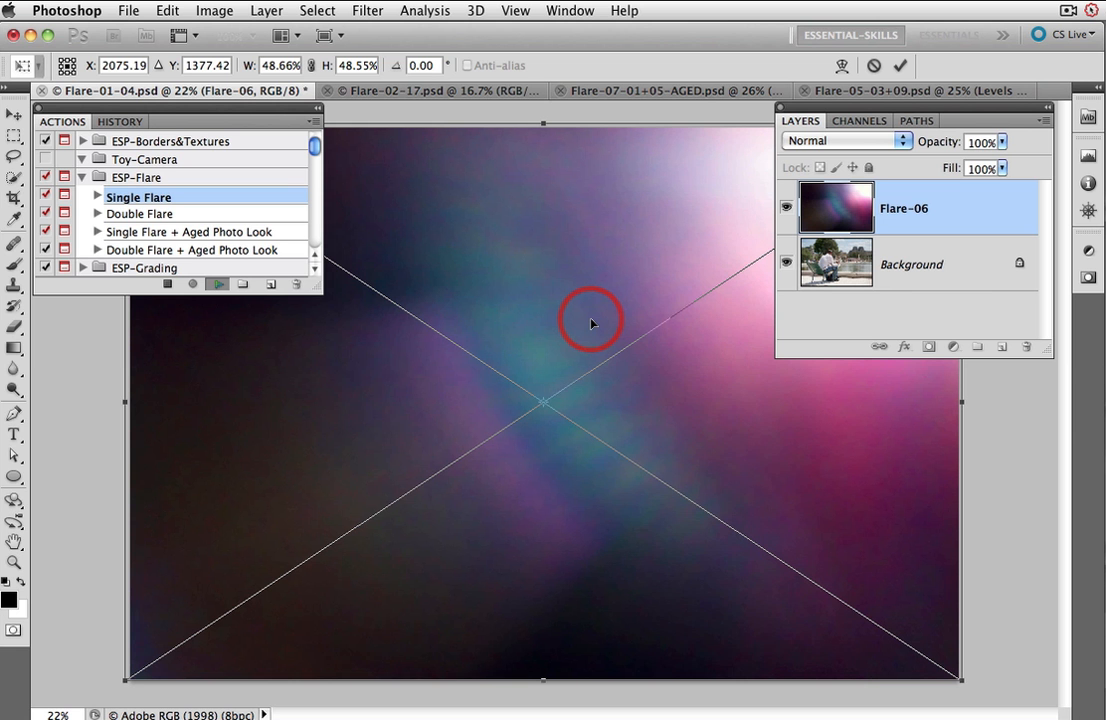
{"action": "key", "text": "Return"}
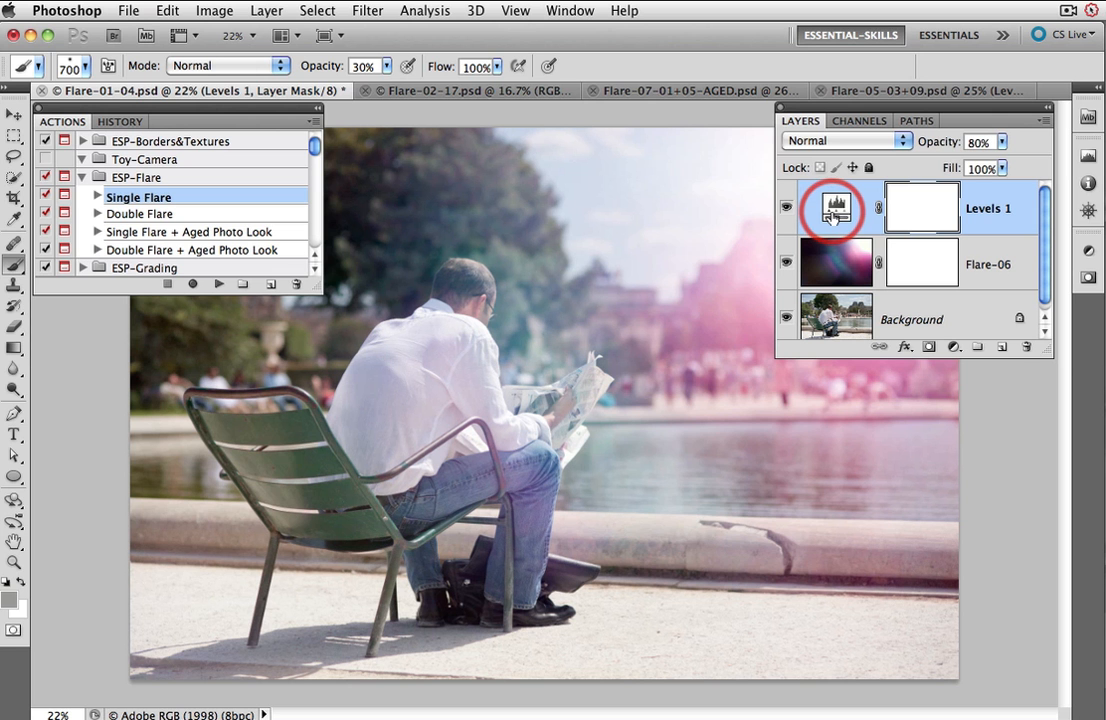
{"action": "double_click", "coordinate": [1008, 122]}
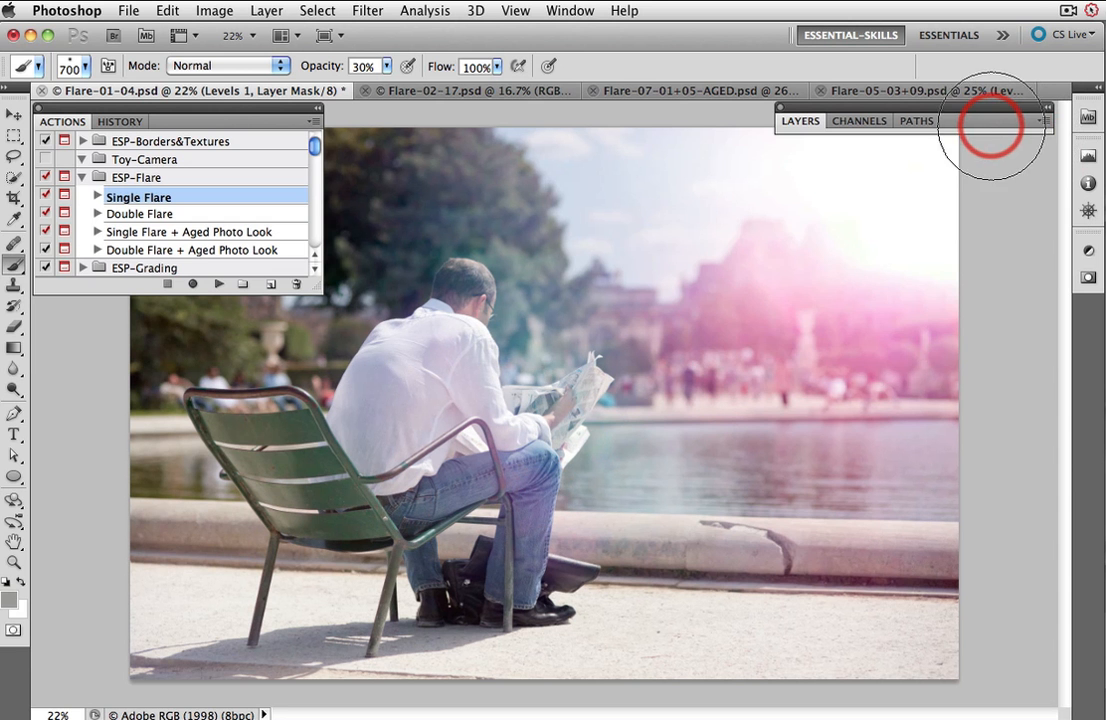
{"action": "double_click", "coordinate": [990, 125]}
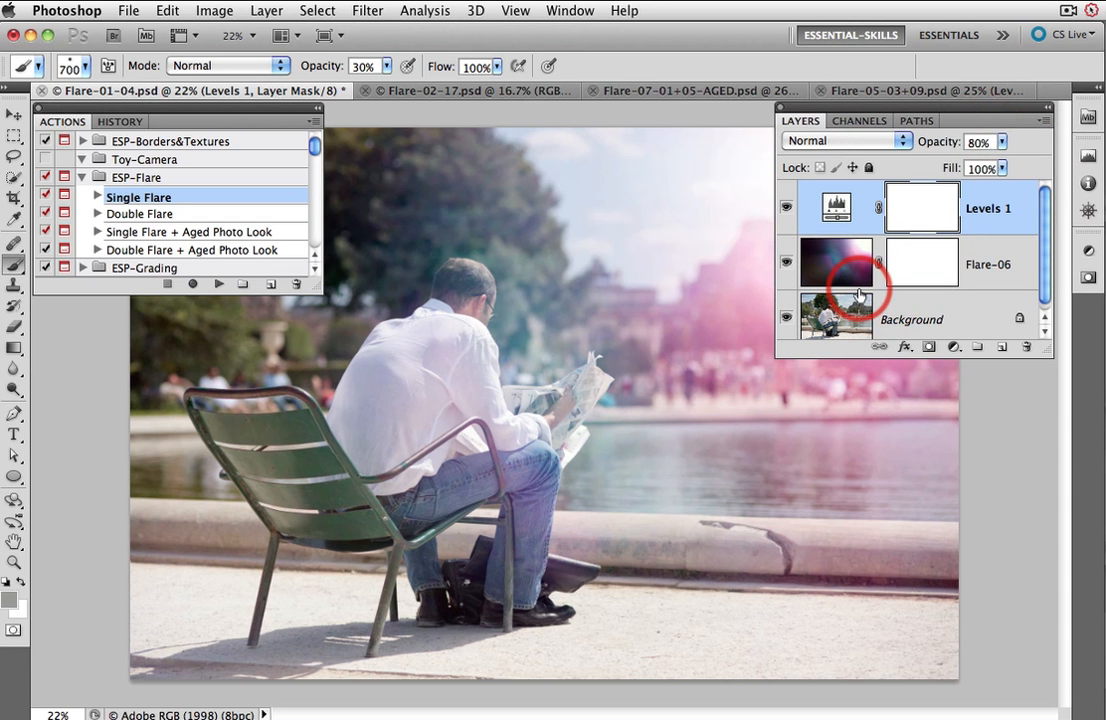
Step: Switch to the Flare-02-17 portrait, run the Single Flare action, and place Flare-18.jpg from the Vertical folder
{"action": "left_click", "coordinate": [483, 92]}
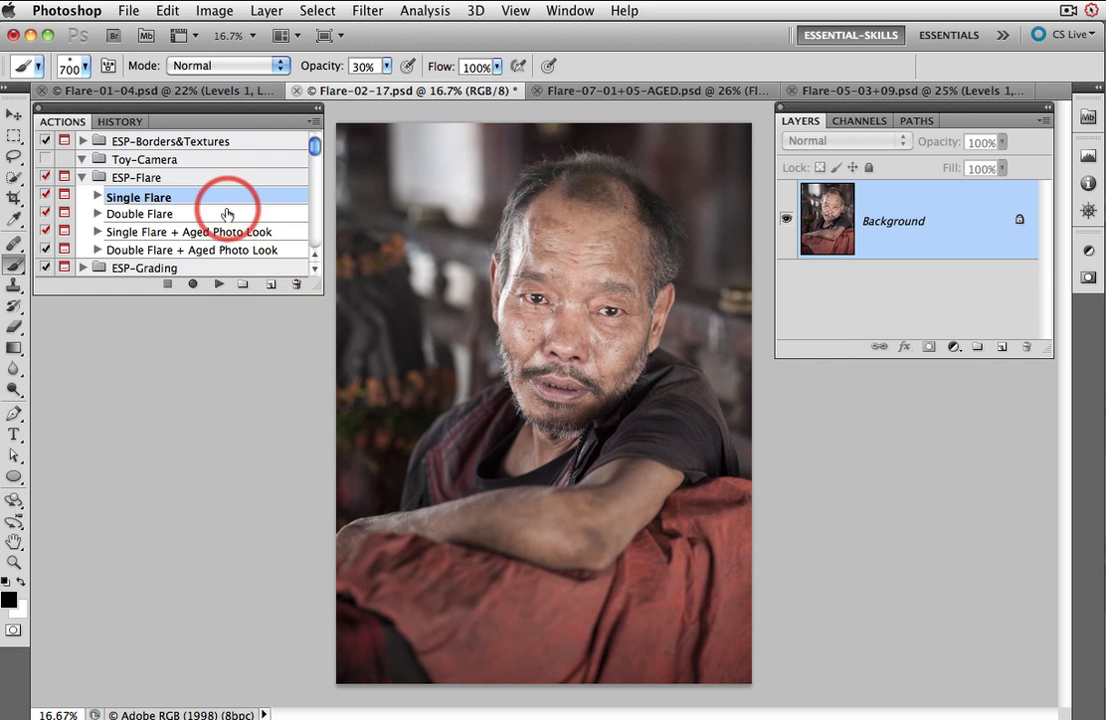
{"action": "left_click", "coordinate": [219, 286]}
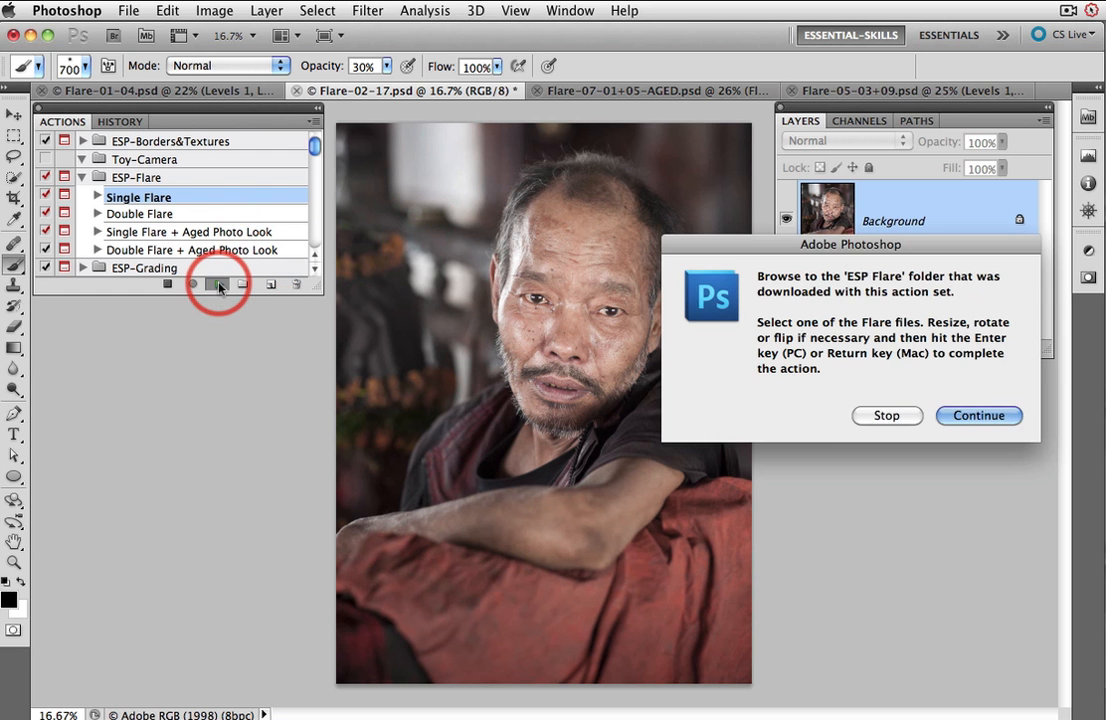
{"action": "left_click", "coordinate": [968, 416]}
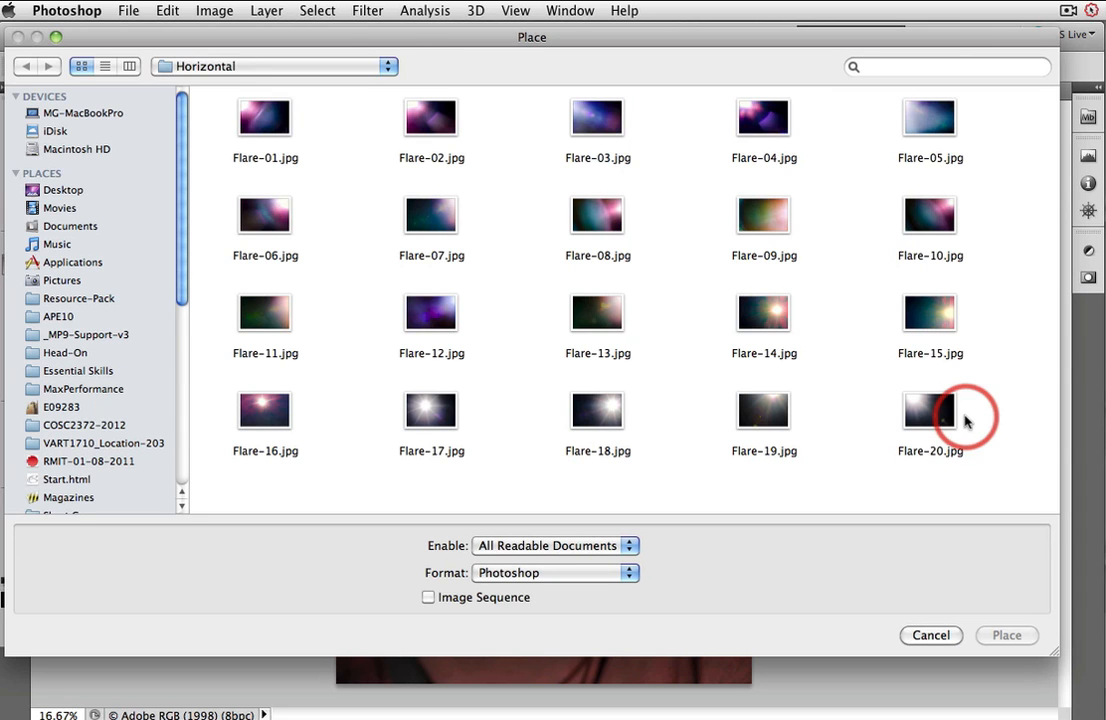
{"action": "left_click", "coordinate": [386, 67]}
{"action": "left_click", "coordinate": [365, 85]}
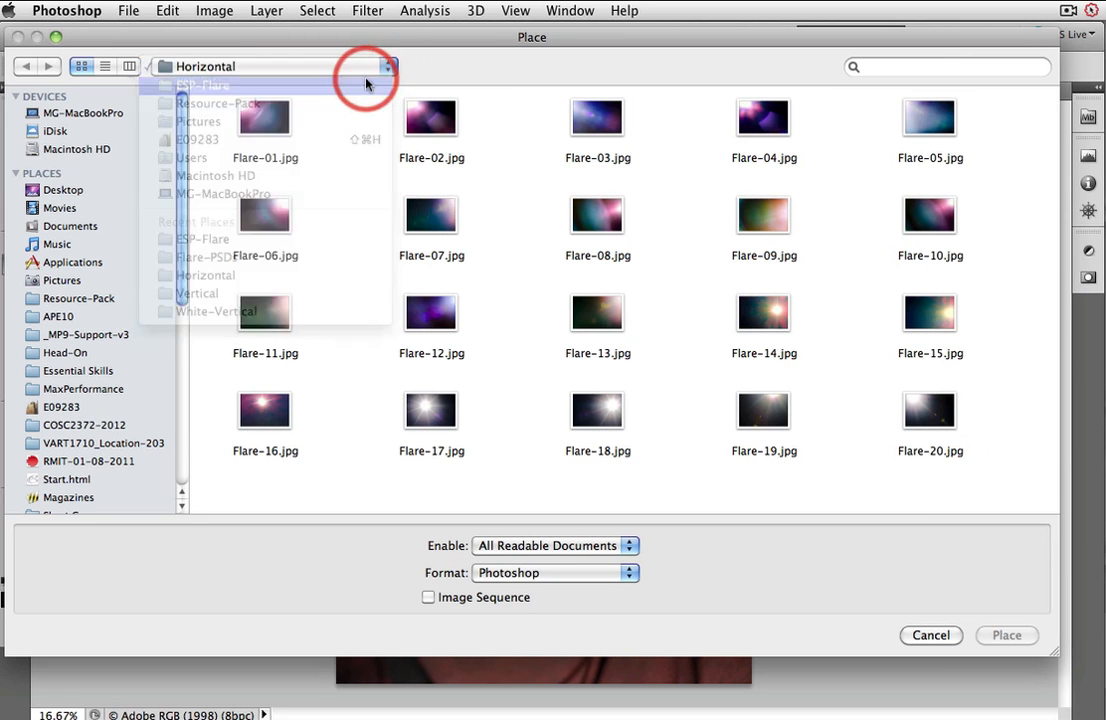
{"action": "double_click", "coordinate": [451, 131]}
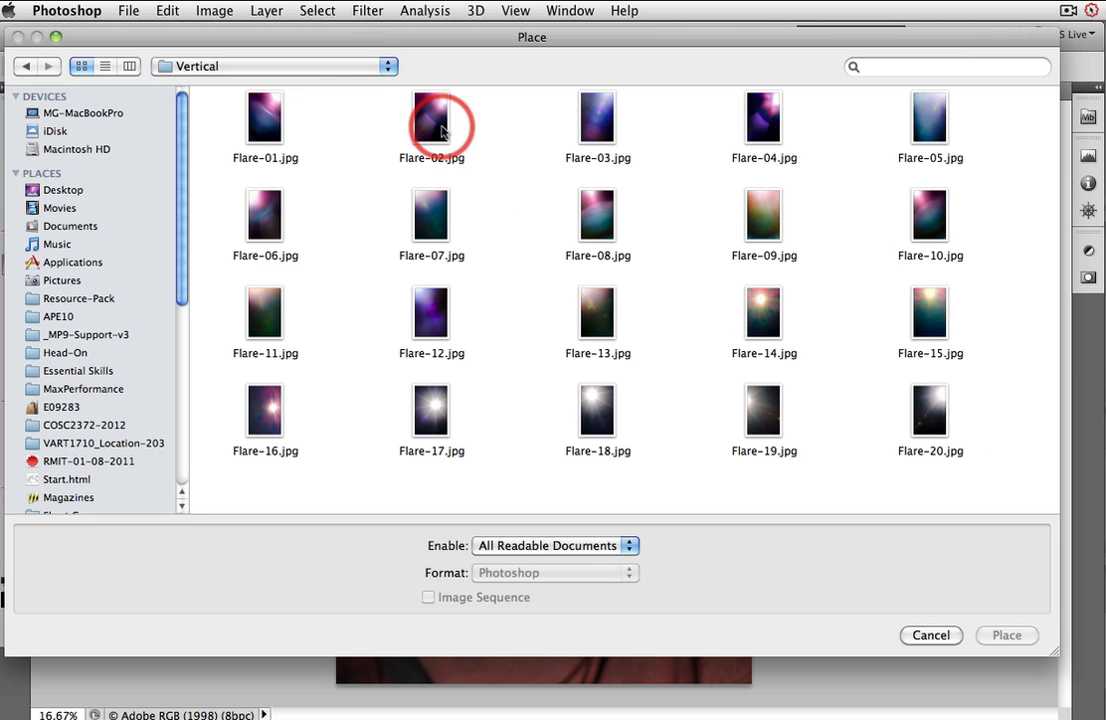
{"action": "left_click", "coordinate": [596, 414]}
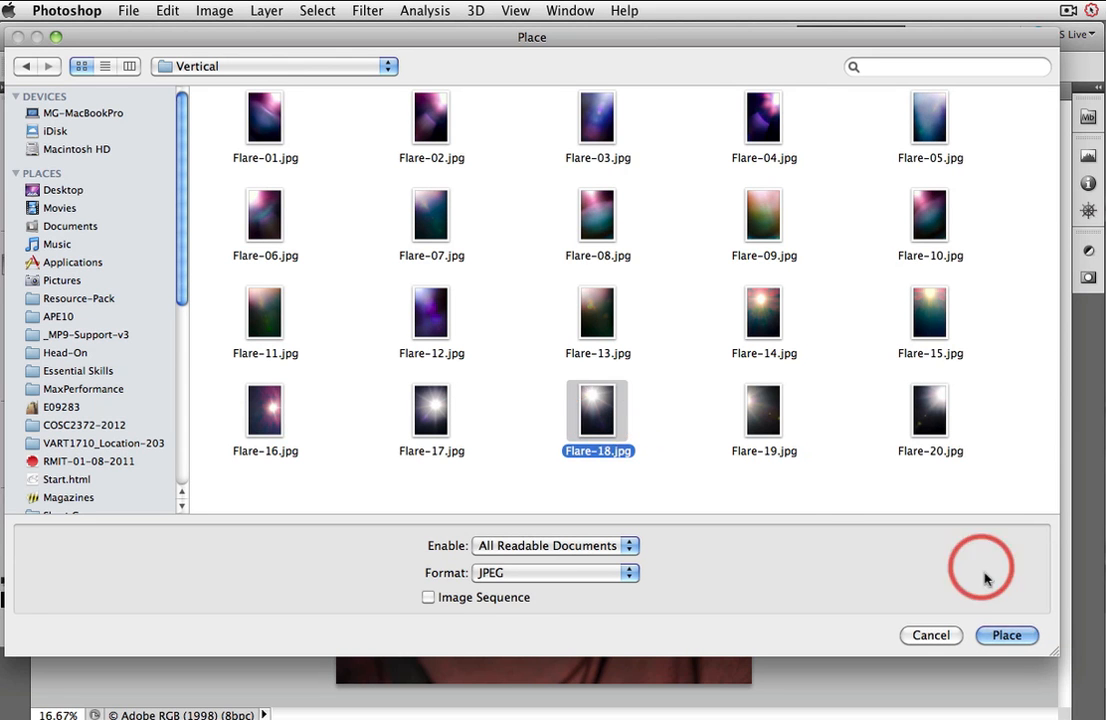
{"action": "left_click", "coordinate": [1007, 636]}
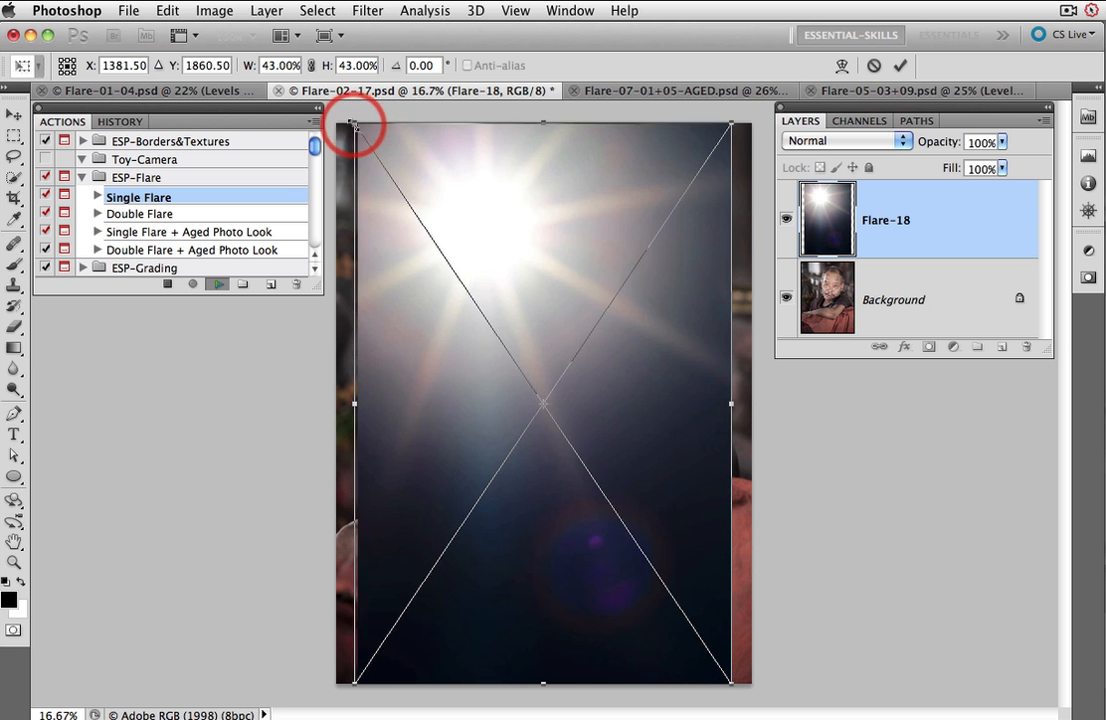
Step: Enlarge the placed flare from opposite corners so it covers the whole portrait
{"action": "left_click_drag", "start_coordinate": [360, 127], "coordinate": [333, 120]}
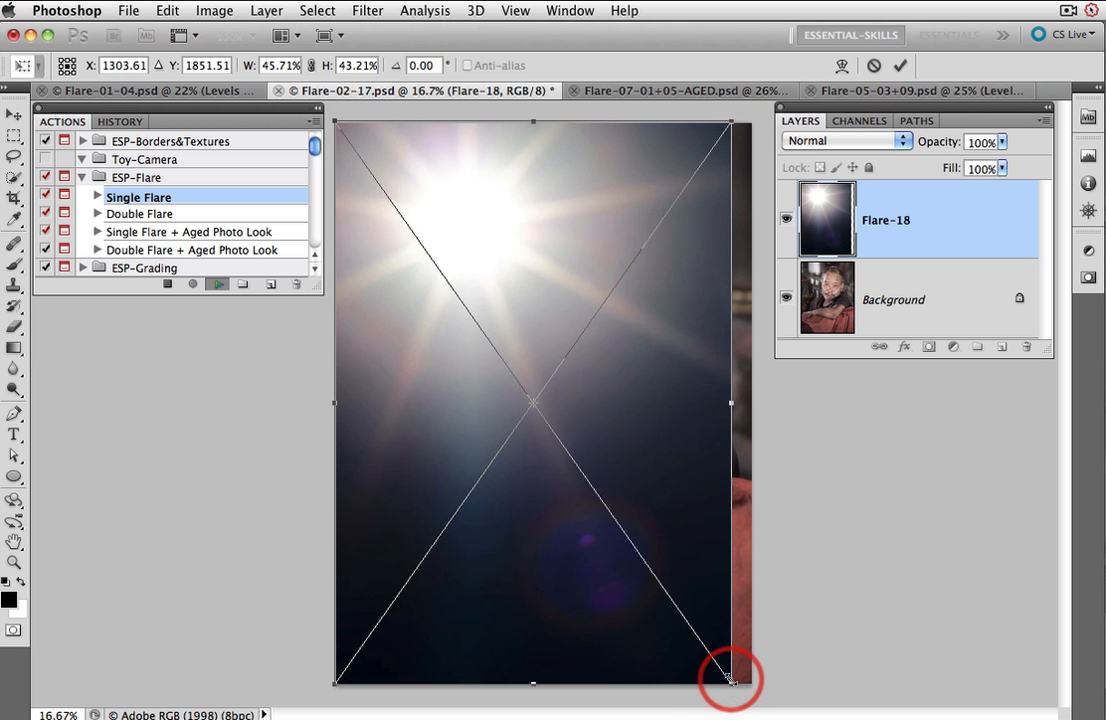
{"action": "left_click_drag", "start_coordinate": [731, 682], "coordinate": [755, 686]}
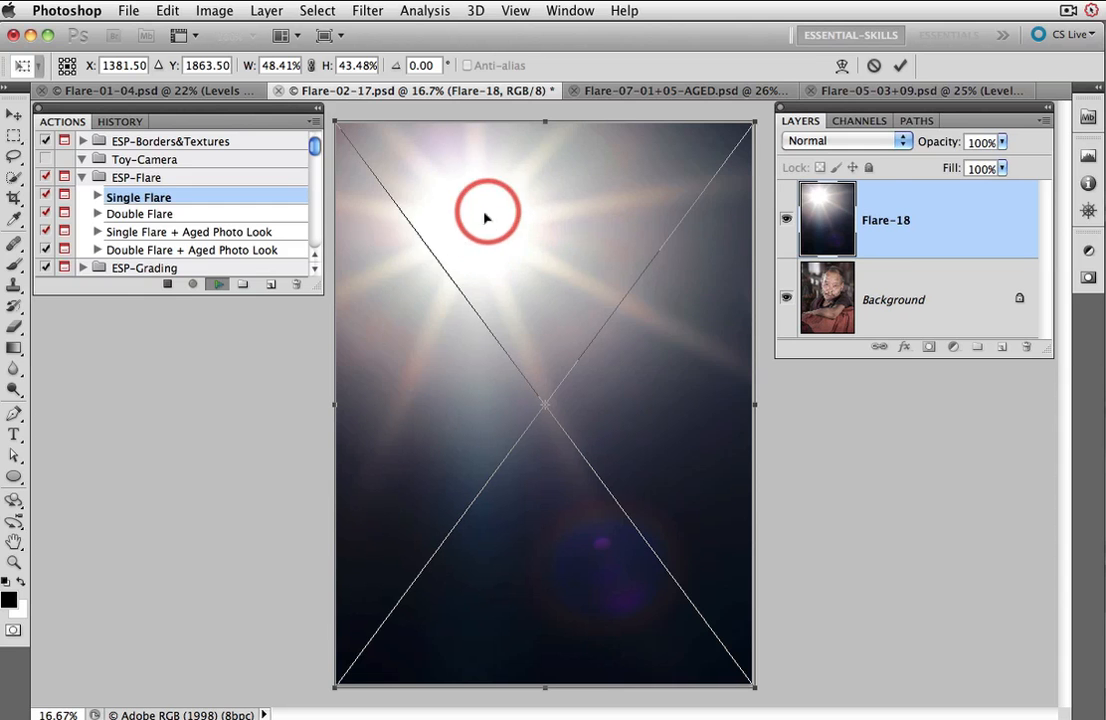
Step: Set the flare layer's blend mode to Screen and commit the transform to finish the action
{"action": "left_click", "coordinate": [889, 145]}
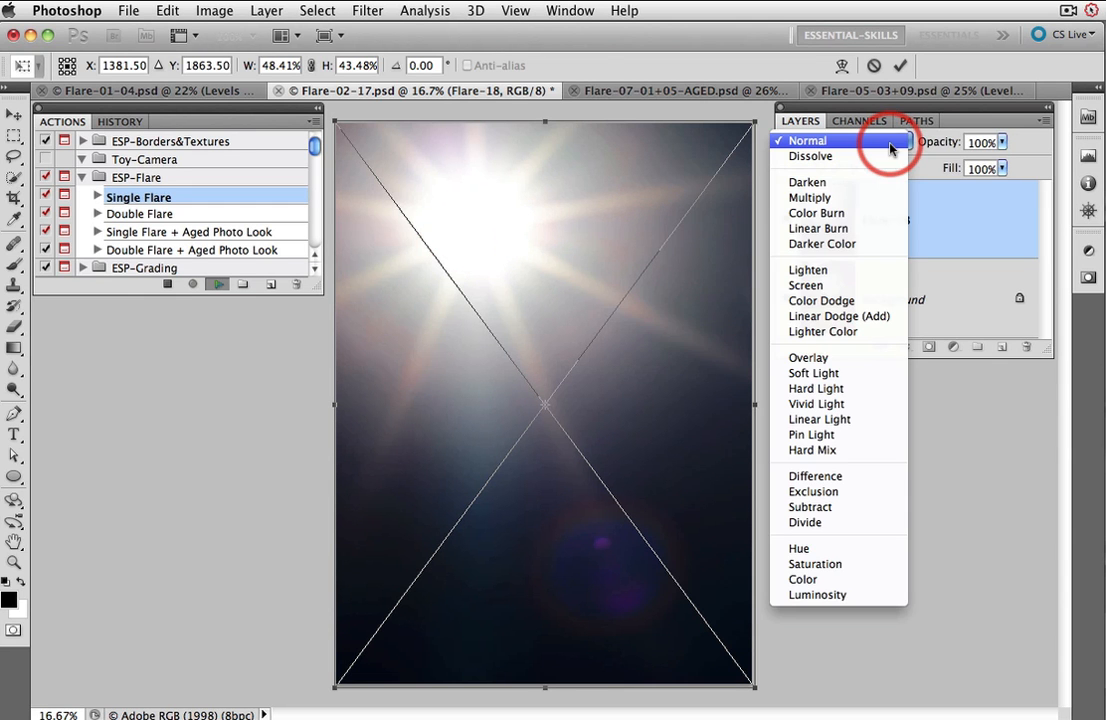
{"action": "left_click", "coordinate": [821, 287]}
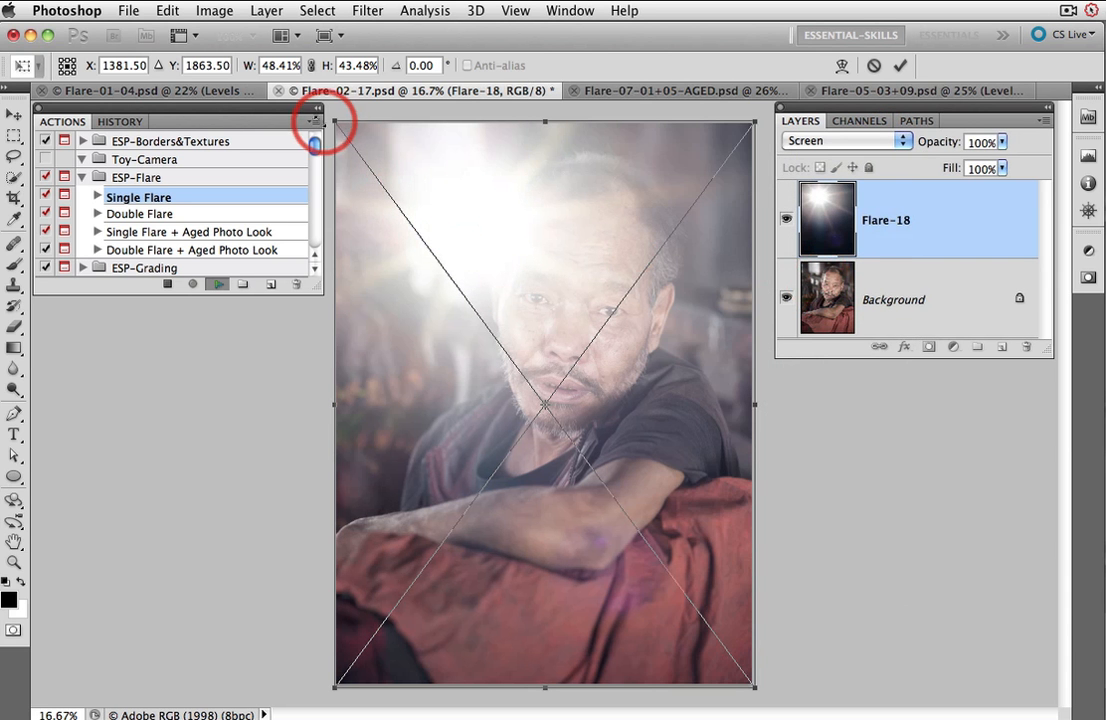
{"action": "left_click_drag", "start_coordinate": [336, 122], "coordinate": [289, 97]}
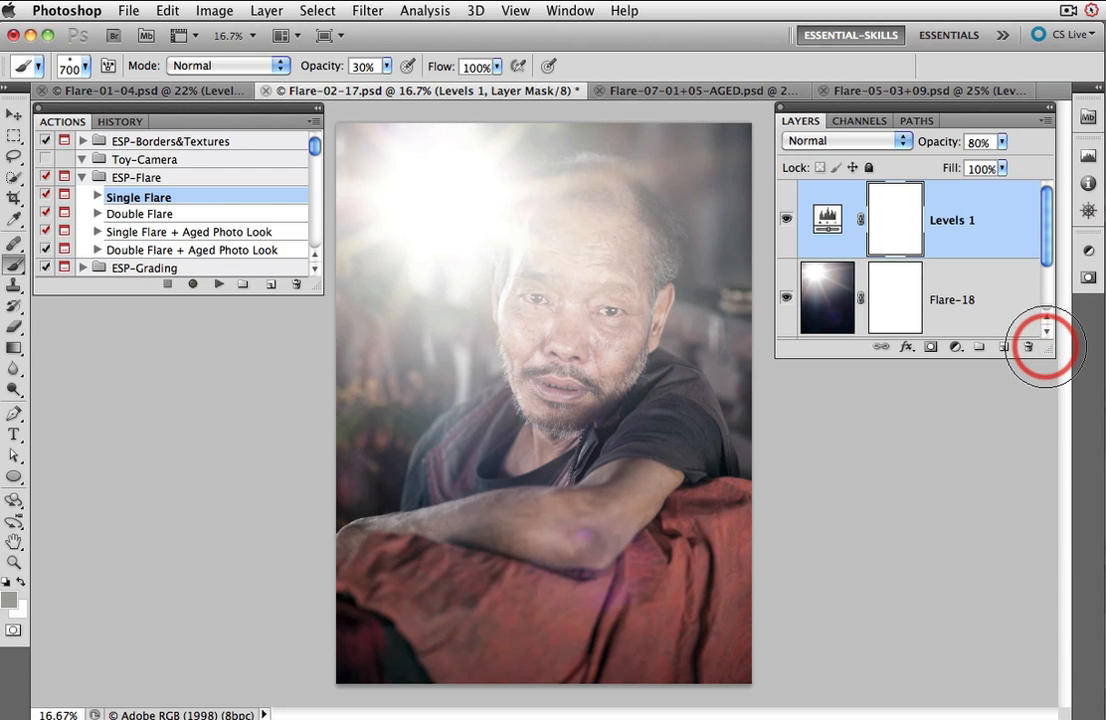
Step: Select the Flare-18 layer mask and paint over the man's face to reduce the flare there
{"action": "left_click_drag", "start_coordinate": [1037, 358], "coordinate": [1040, 475]}
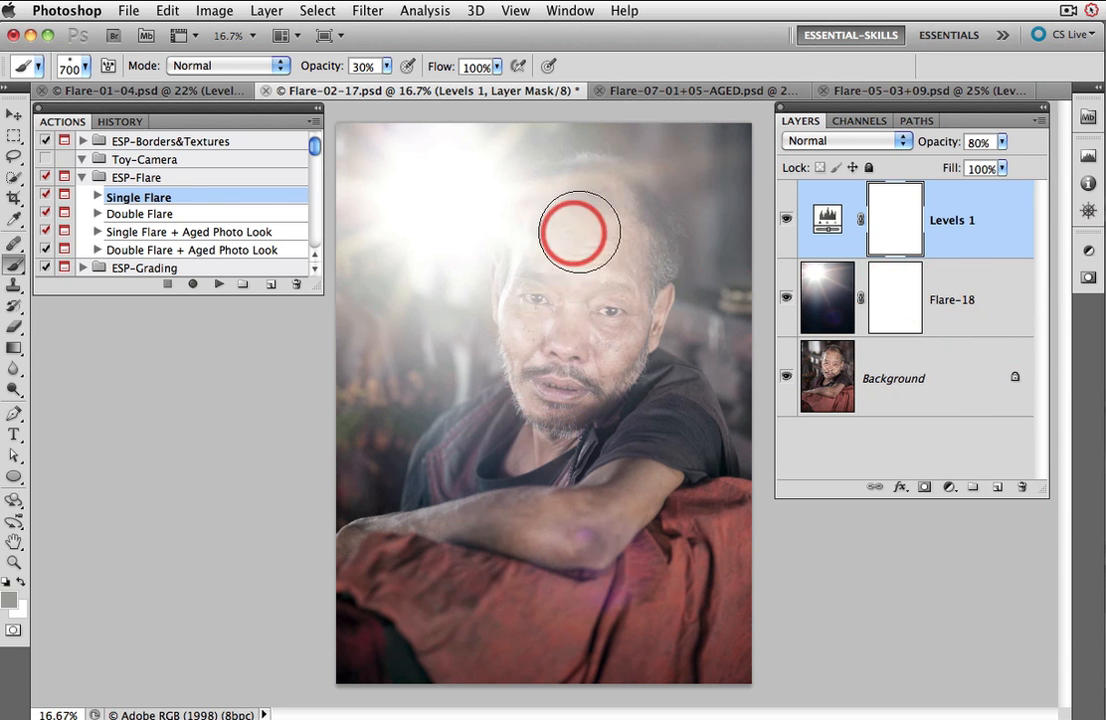
{"action": "left_click", "coordinate": [898, 311]}
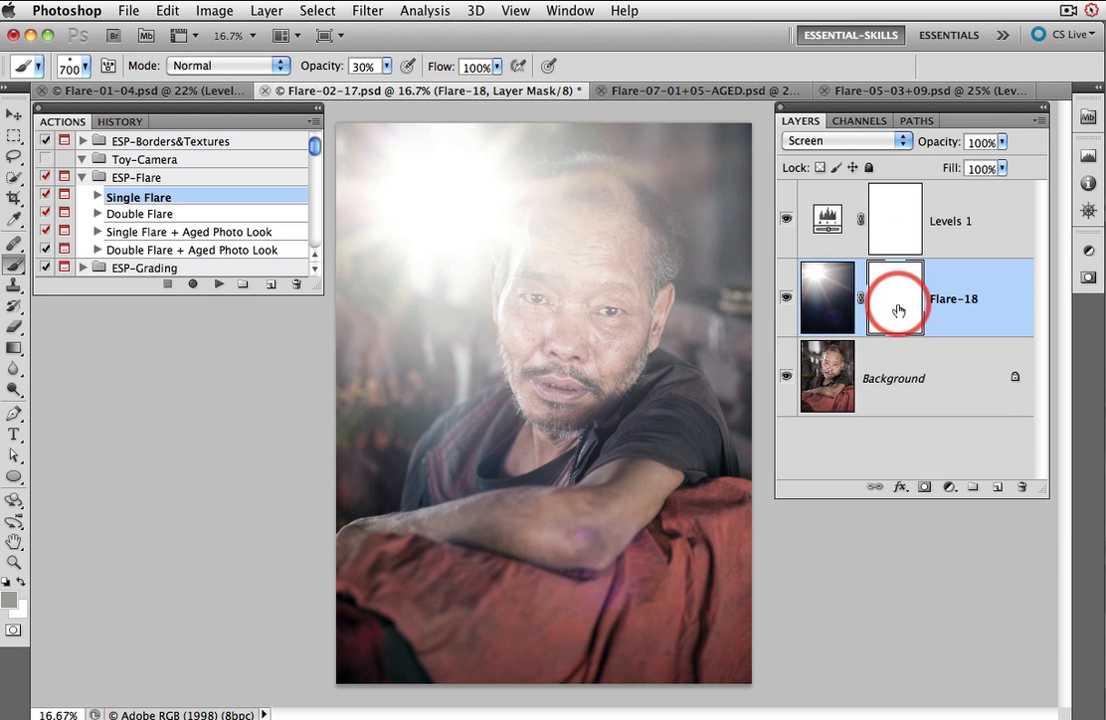
{"action": "left_click_drag", "start_coordinate": [642, 309], "coordinate": [639, 308]}
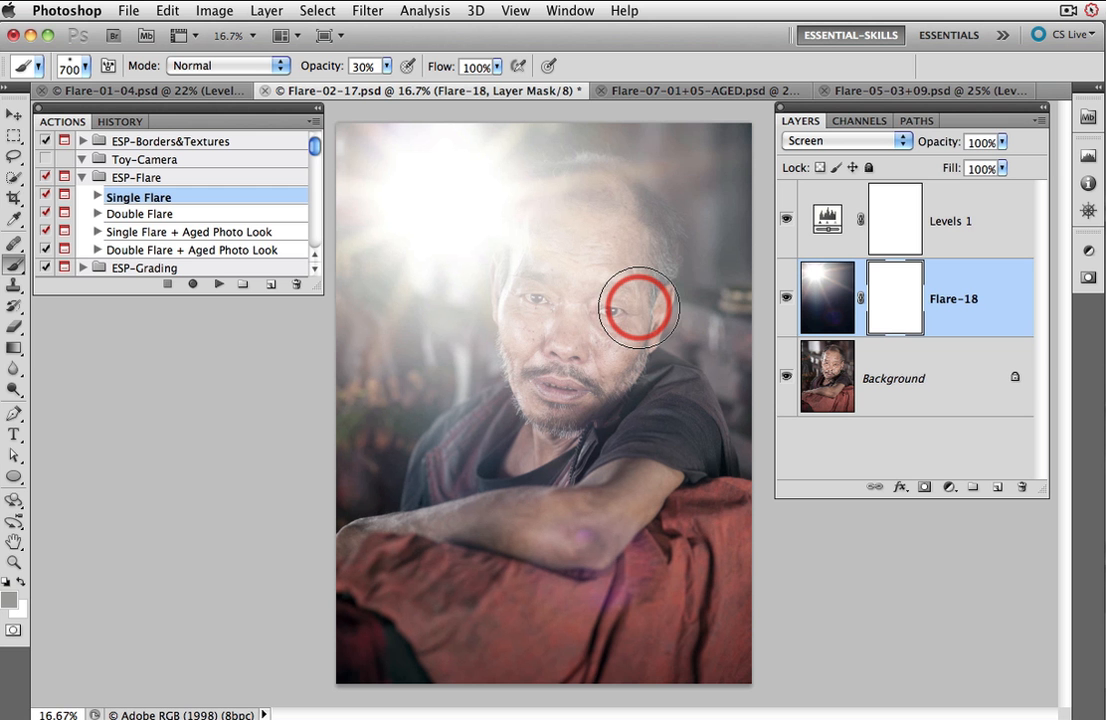
{"action": "mouse_move", "coordinate": [639, 308]}
{"action": "left_mouse_down"}
{"action": "mouse_move", "coordinate": [615, 264]}
{"action": "mouse_move", "coordinate": [611, 217]}
{"action": "mouse_move", "coordinate": [587, 201]}
{"action": "mouse_move", "coordinate": [562, 205]}
{"action": "mouse_move", "coordinate": [557, 258]}
{"action": "mouse_move", "coordinate": [562, 215]}
{"action": "mouse_move", "coordinate": [548, 225]}
{"action": "mouse_move", "coordinate": [532, 343]}
{"action": "mouse_move", "coordinate": [532, 280]}
{"action": "mouse_move", "coordinate": [538, 372]}
{"action": "mouse_move", "coordinate": [558, 405]}
{"action": "mouse_move", "coordinate": [622, 304]}
{"action": "mouse_move", "coordinate": [608, 340]}
{"action": "mouse_move", "coordinate": [600, 348]}
{"action": "mouse_move", "coordinate": [617, 284]}
{"action": "mouse_move", "coordinate": [626, 304]}
{"action": "mouse_move", "coordinate": [592, 204]}
{"action": "mouse_move", "coordinate": [551, 246]}
{"action": "mouse_move", "coordinate": [531, 305]}
{"action": "mouse_move", "coordinate": [532, 242]}
{"action": "mouse_move", "coordinate": [525, 297]}
{"action": "mouse_move", "coordinate": [529, 262]}
{"action": "mouse_move", "coordinate": [576, 205]}
{"action": "mouse_move", "coordinate": [596, 200]}
{"action": "mouse_move", "coordinate": [657, 259]}
{"action": "mouse_move", "coordinate": [622, 381]}
{"action": "mouse_move", "coordinate": [443, 475]}
{"action": "mouse_move", "coordinate": [492, 432]}
{"action": "mouse_move", "coordinate": [443, 473]}
{"action": "mouse_move", "coordinate": [562, 412]}
{"action": "mouse_move", "coordinate": [647, 447]}
{"action": "mouse_move", "coordinate": [630, 381]}
{"action": "mouse_move", "coordinate": [670, 415]}
{"action": "mouse_move", "coordinate": [668, 399]}
{"action": "mouse_move", "coordinate": [678, 418]}
{"action": "mouse_move", "coordinate": [636, 254]}
{"action": "mouse_move", "coordinate": [608, 222]}
{"action": "mouse_move", "coordinate": [556, 262]}
{"action": "mouse_move", "coordinate": [509, 438]}
{"action": "mouse_move", "coordinate": [581, 360]}
{"action": "mouse_move", "coordinate": [636, 263]}
{"action": "mouse_move", "coordinate": [1037, 460]}
{"action": "left_mouse_up"}
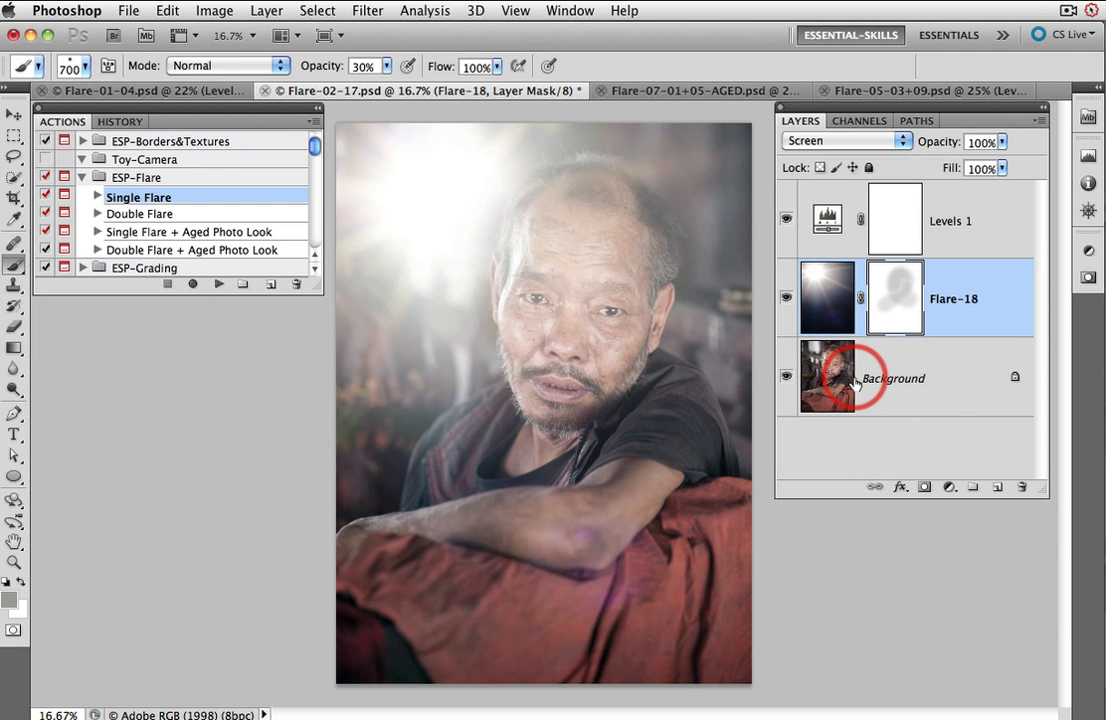
Step: Toggle the flare and levels layers off and on to compare the portrait before and after
{"action": "left_click", "coordinate": [787, 378], "text": "alt"}
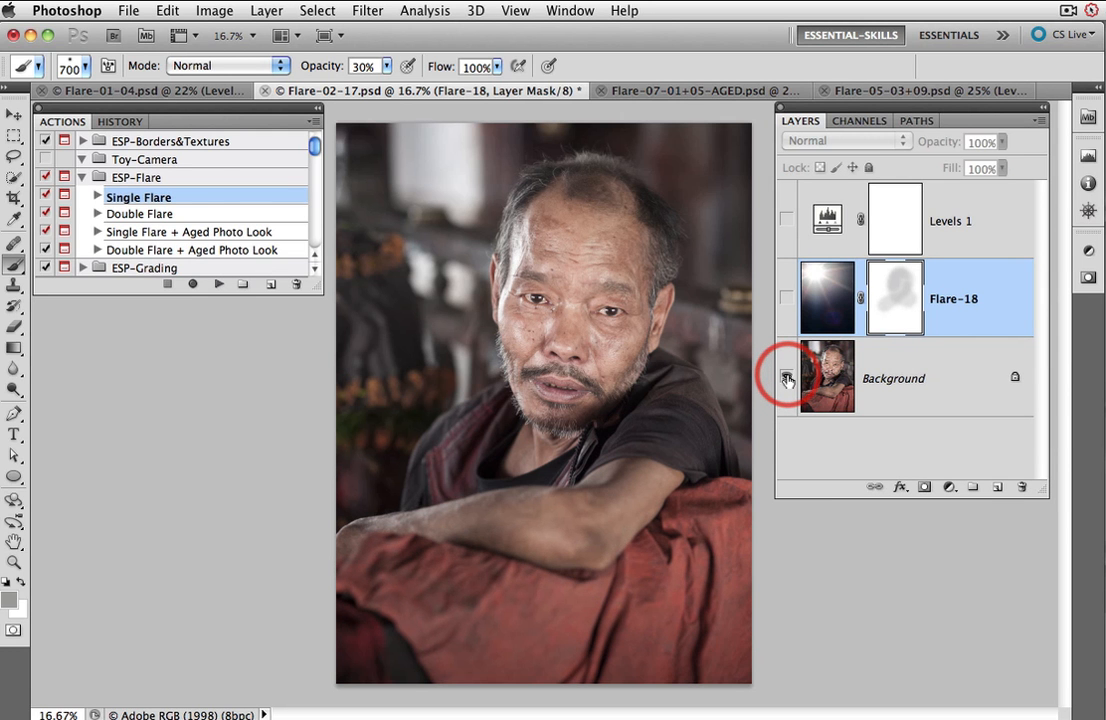
{"action": "left_click", "coordinate": [787, 378], "text": "alt"}
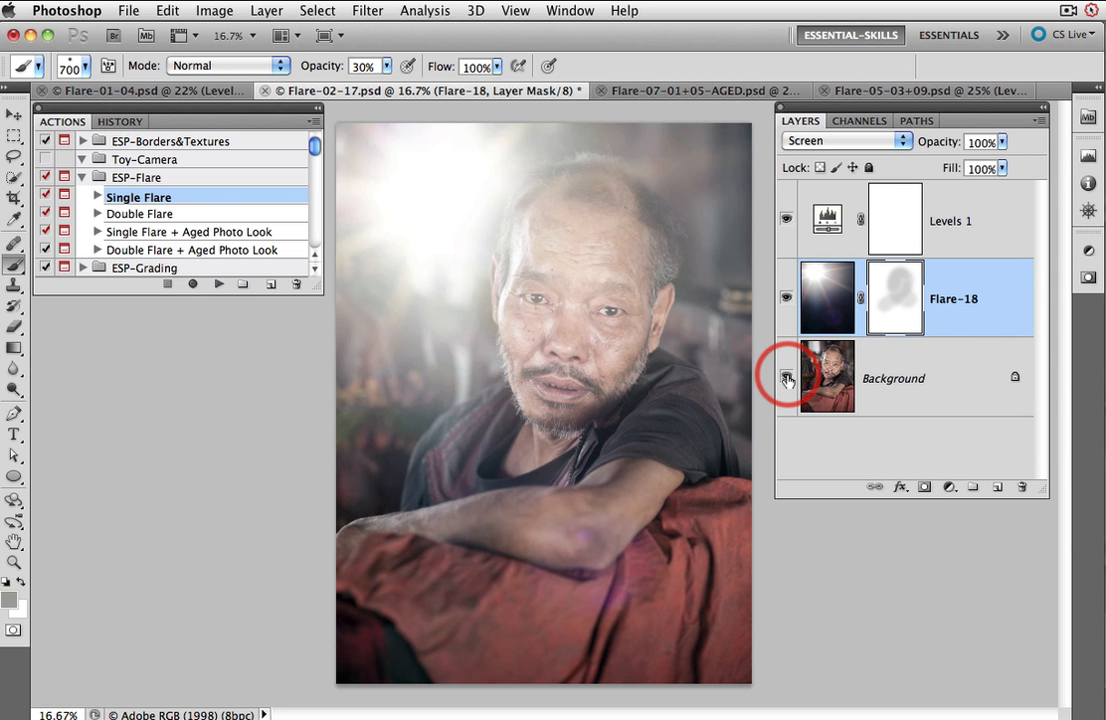
Step: Switch to the surfer document, select all flare and levels layers above the background, and delete them
{"action": "left_click", "coordinate": [678, 91]}
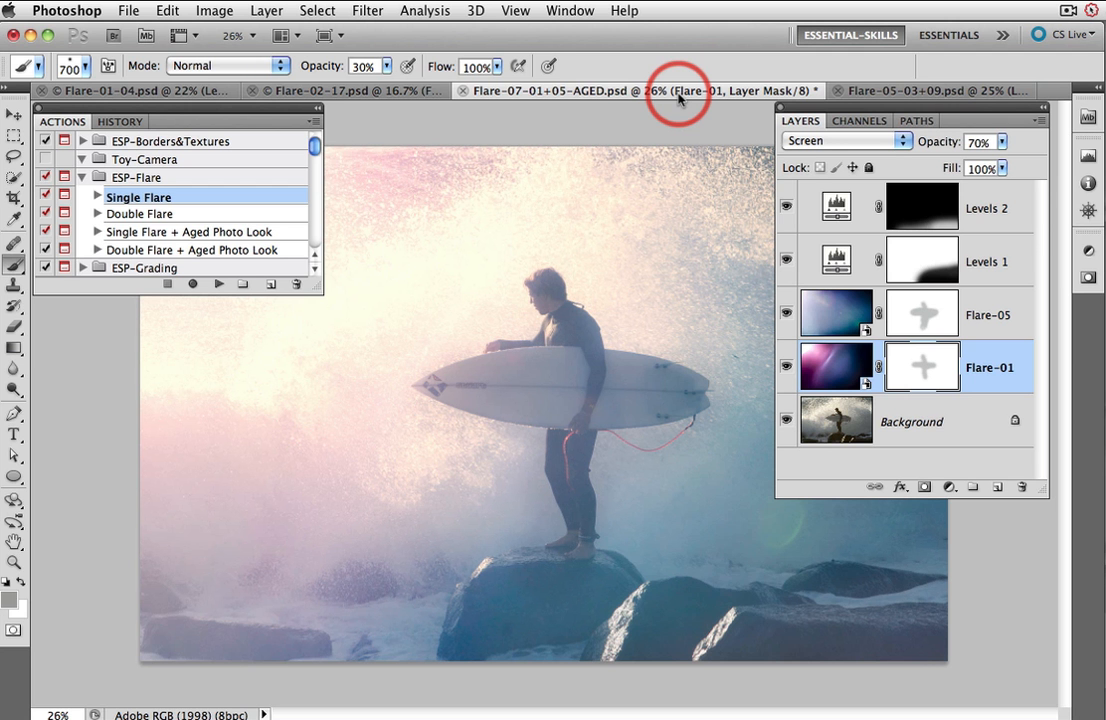
{"action": "left_click", "coordinate": [1018, 208]}
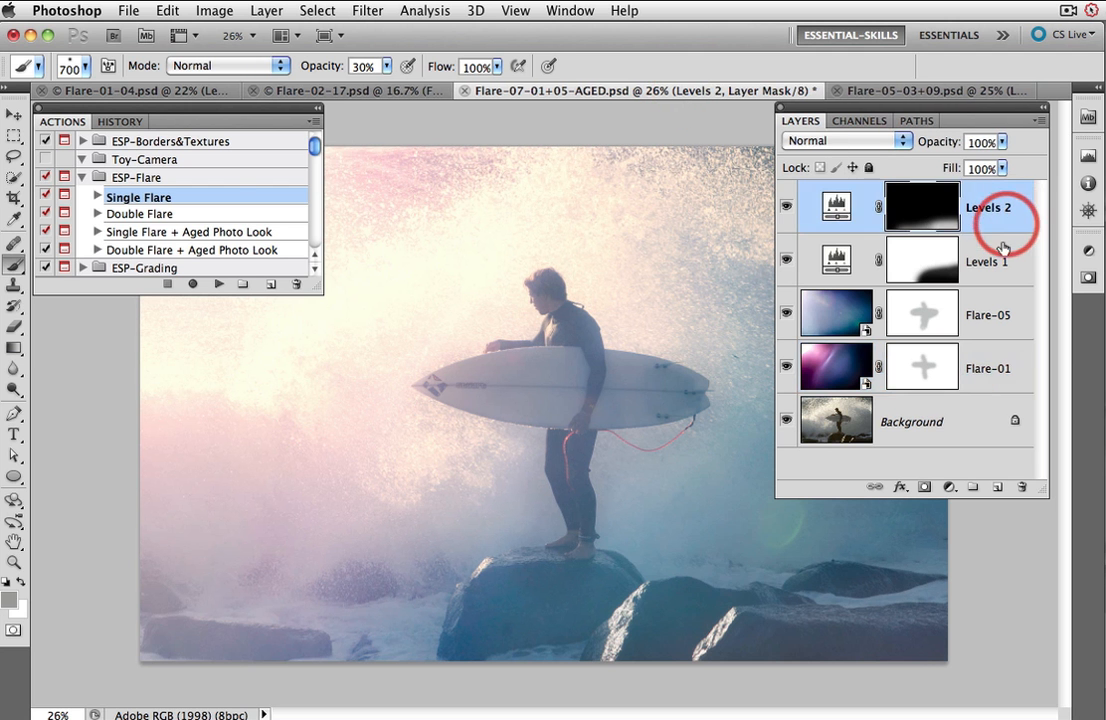
{"action": "left_click", "coordinate": [990, 366], "text": "shift"}
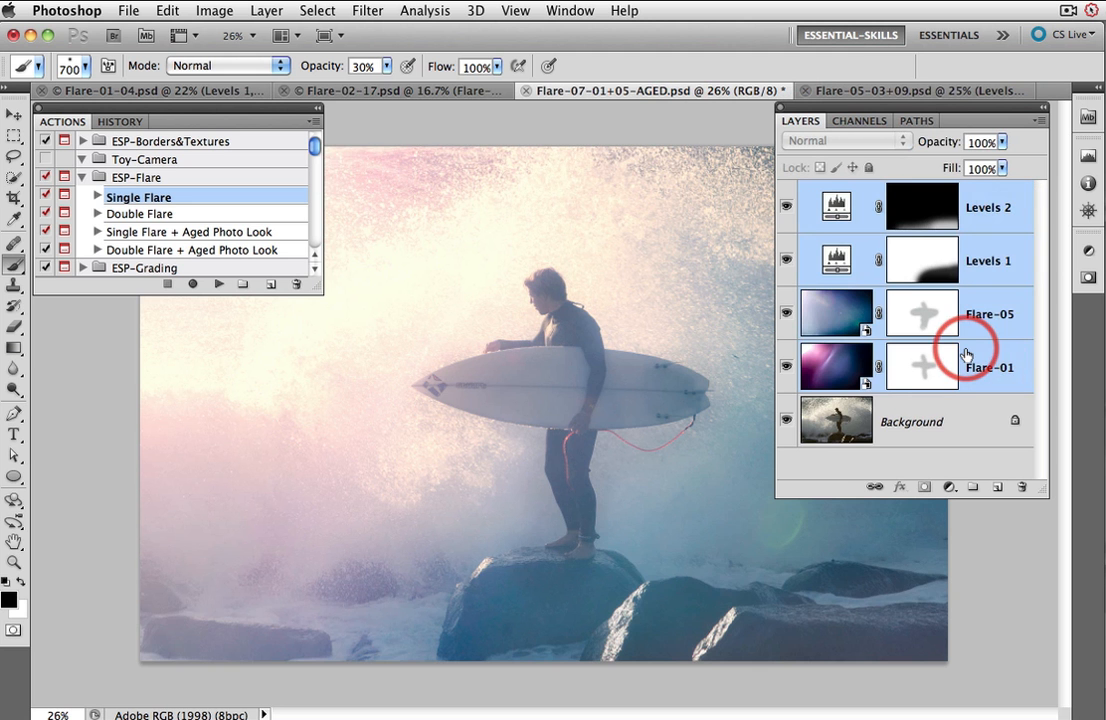
{"action": "key", "text": "Delete"}
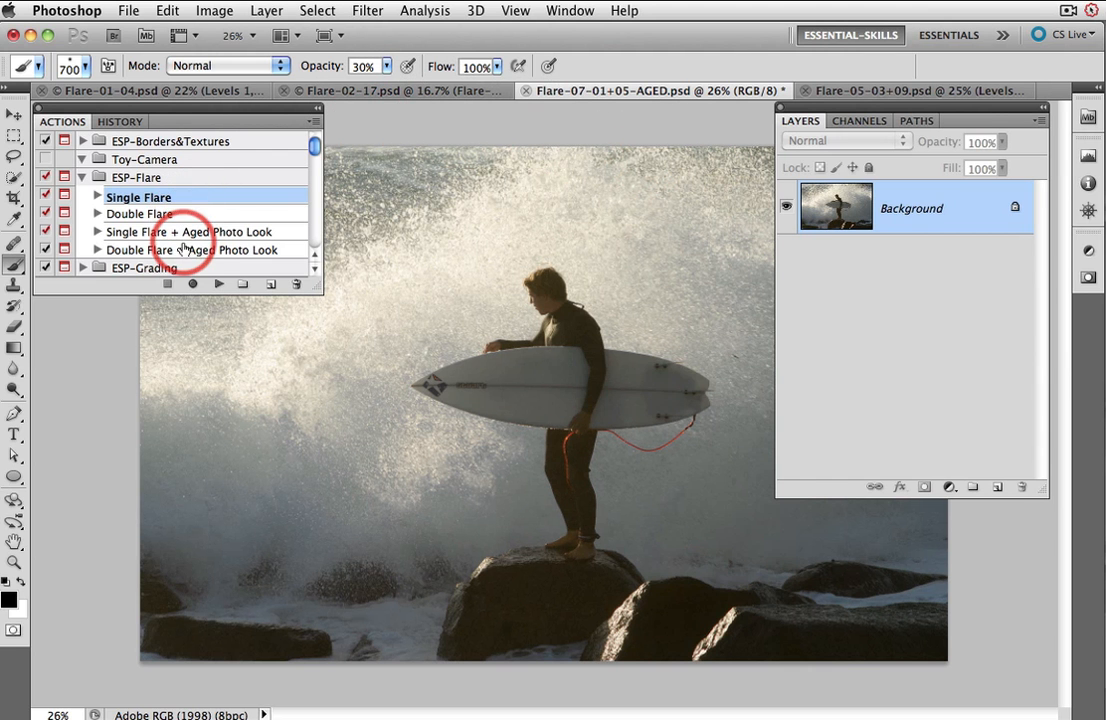
Step: Run the Double Flare action on the surfer photo and continue past its instruction prompt
{"action": "left_click", "coordinate": [152, 214]}
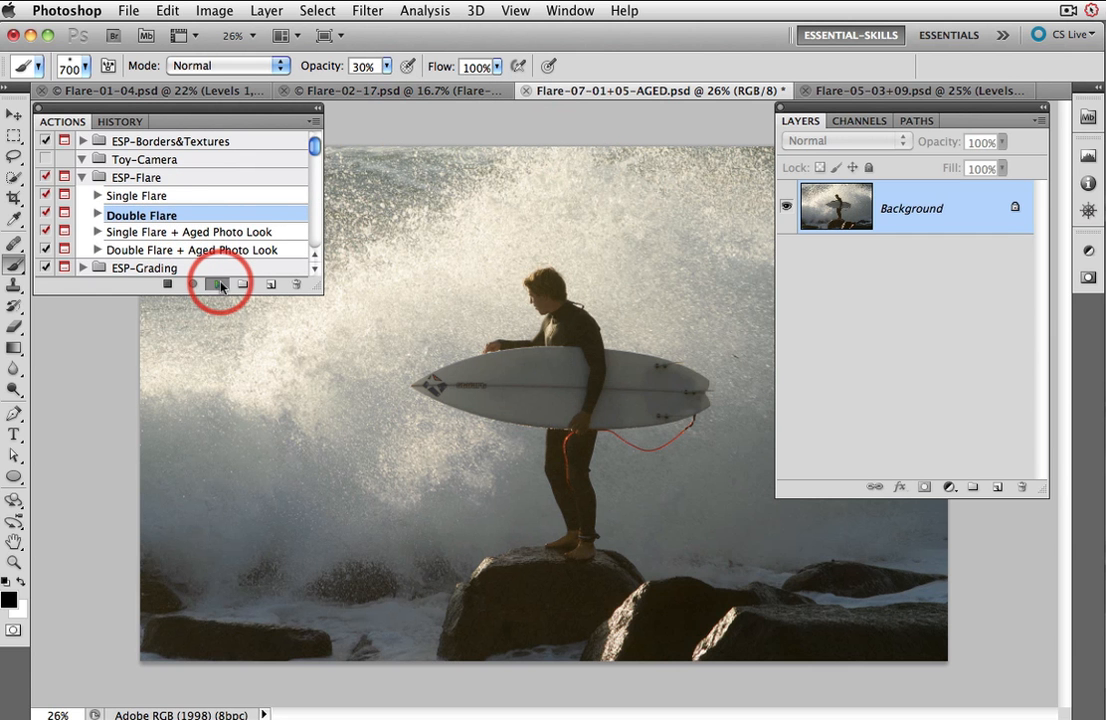
{"action": "left_click", "coordinate": [219, 285]}
{"action": "left_click", "coordinate": [918, 414]}
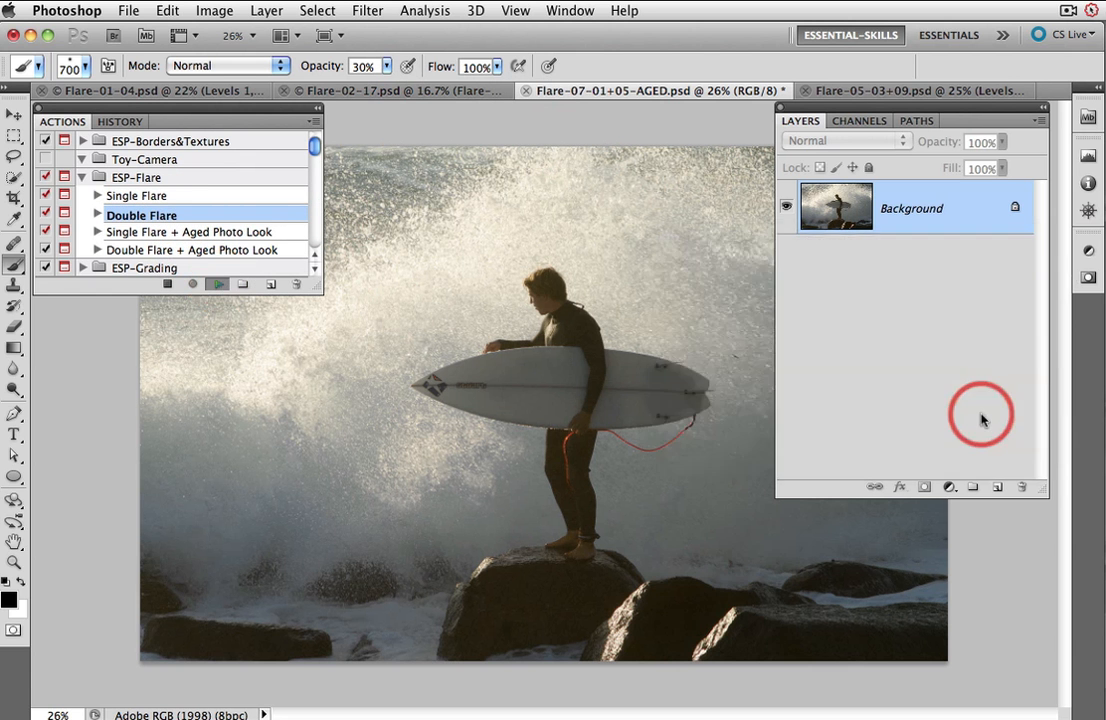
Step: Place Flare-01.jpg from the ESP-Flare Horizontal folder into the surfer image
{"action": "left_click", "coordinate": [354, 67]}
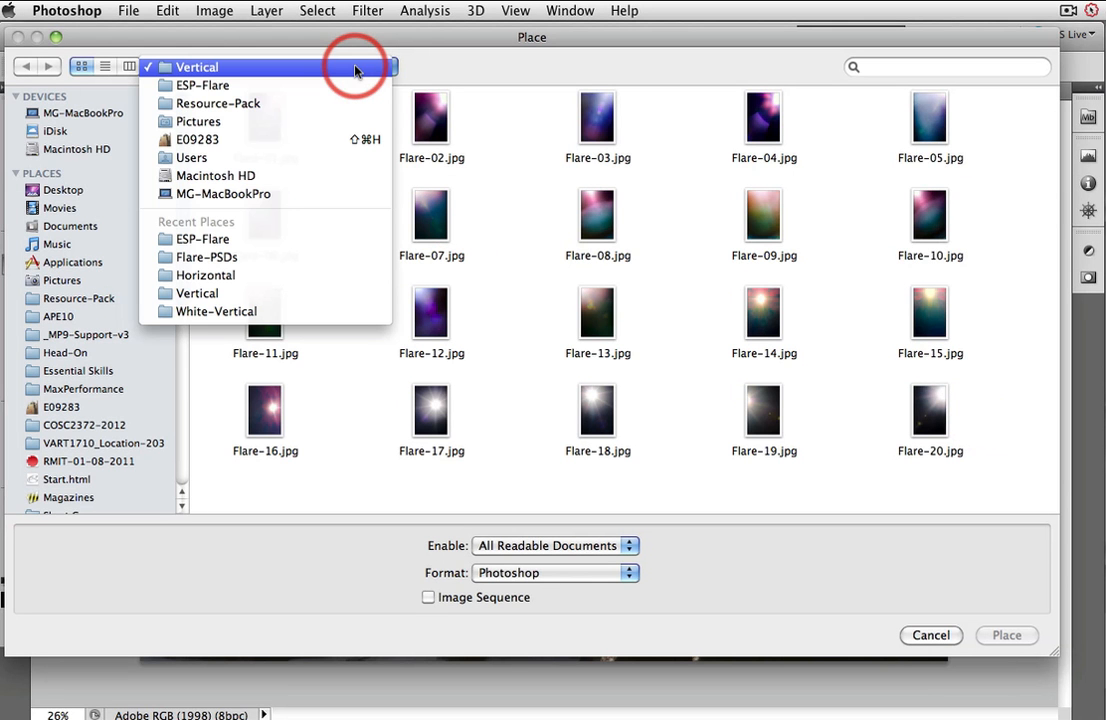
{"action": "left_click", "coordinate": [336, 85]}
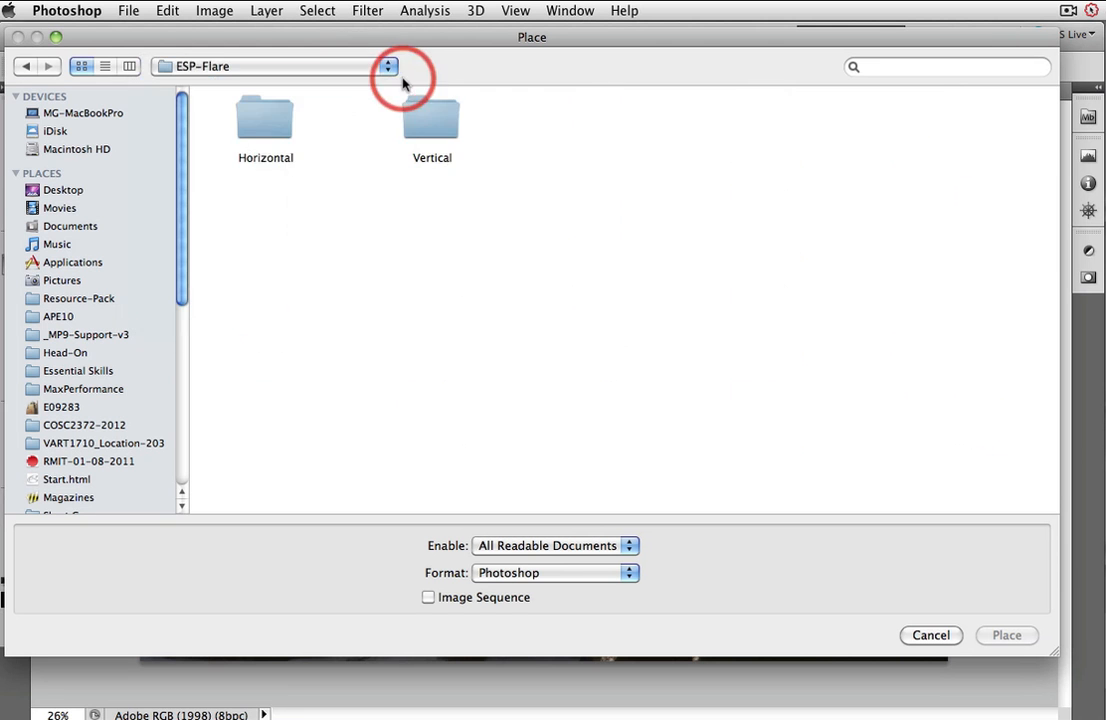
{"action": "double_click", "coordinate": [240, 104]}
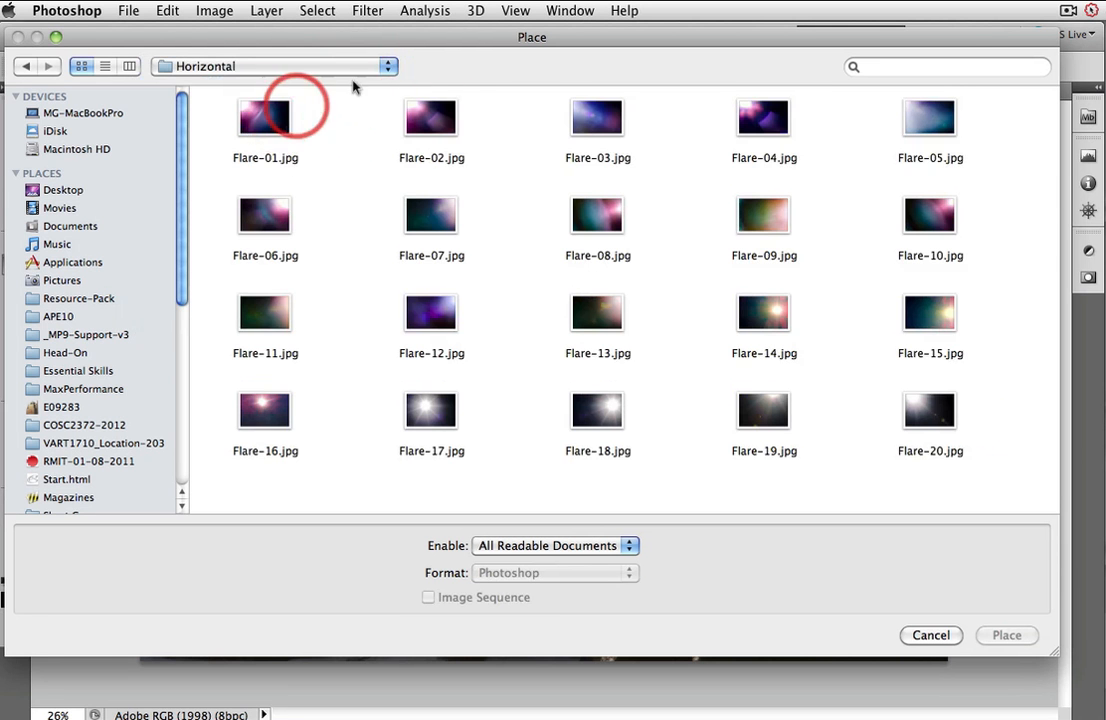
{"action": "left_click_drag", "start_coordinate": [440, 48], "coordinate": [447, 118]}
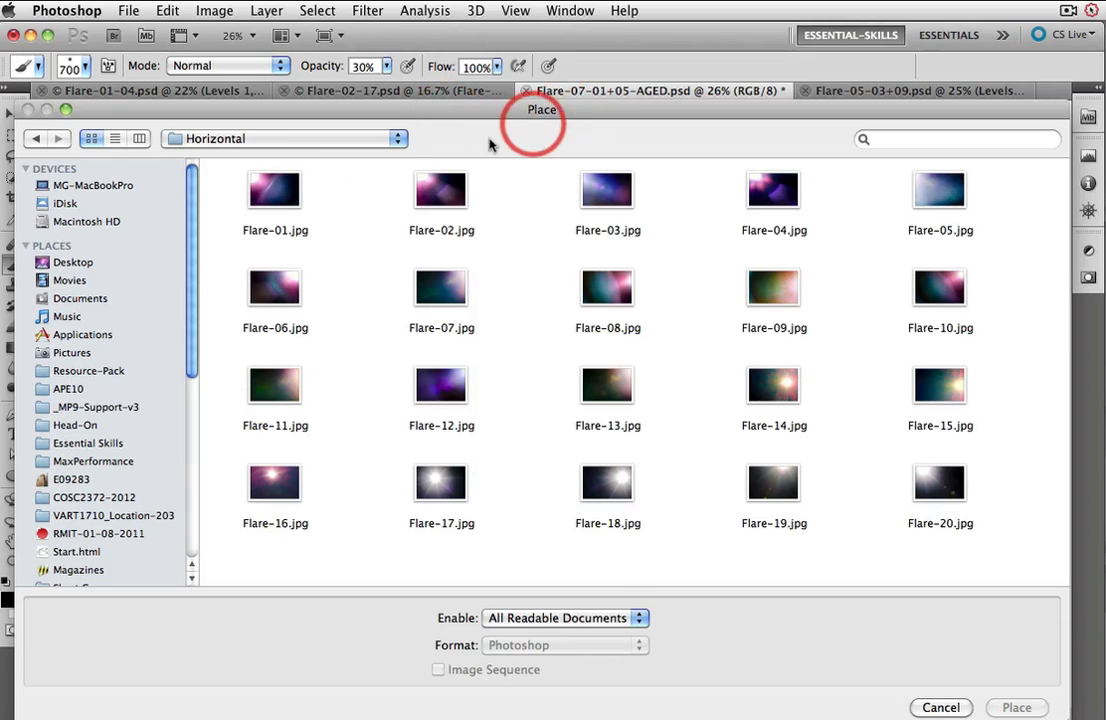
{"action": "left_click", "coordinate": [285, 192]}
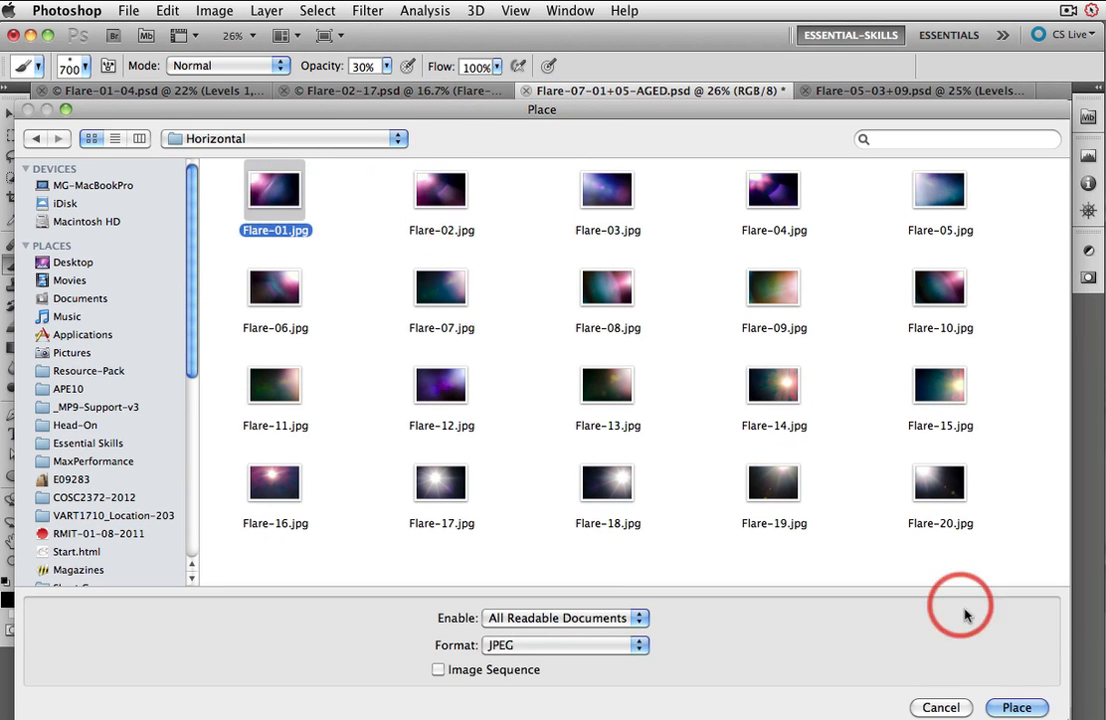
{"action": "left_click", "coordinate": [1016, 707]}
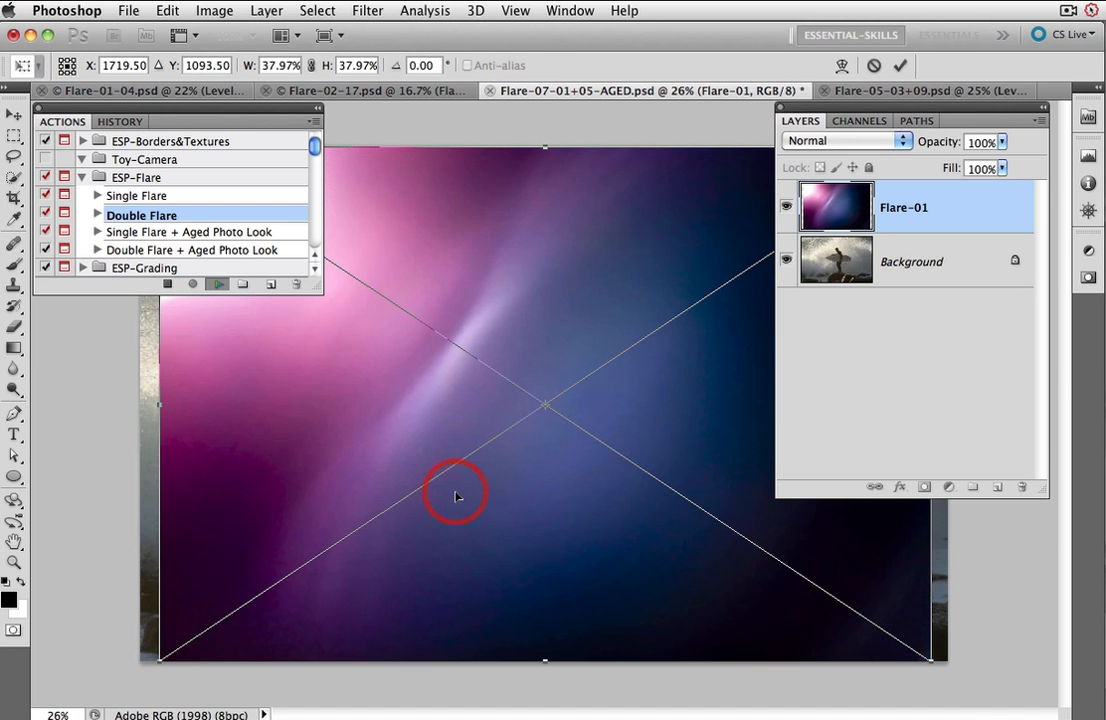
Step: Stretch the placed Flare-01 image so it covers the full canvas edges
{"action": "left_click_drag", "start_coordinate": [159, 404], "coordinate": [138, 404]}
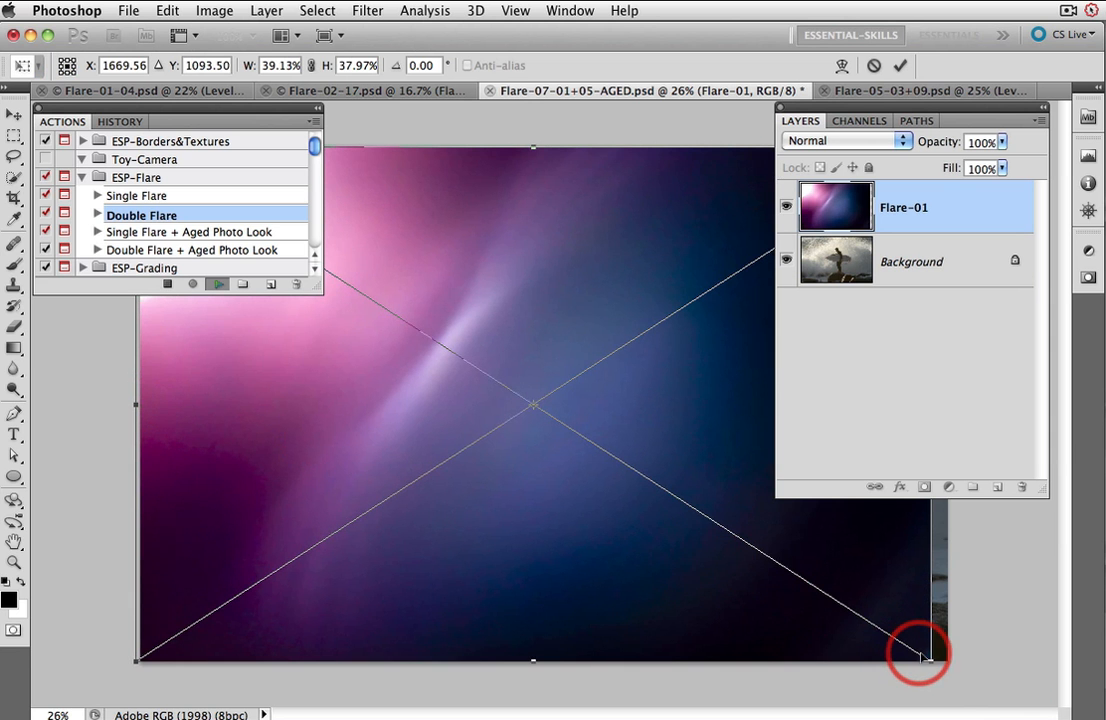
{"action": "left_click_drag", "start_coordinate": [923, 653], "coordinate": [950, 661]}
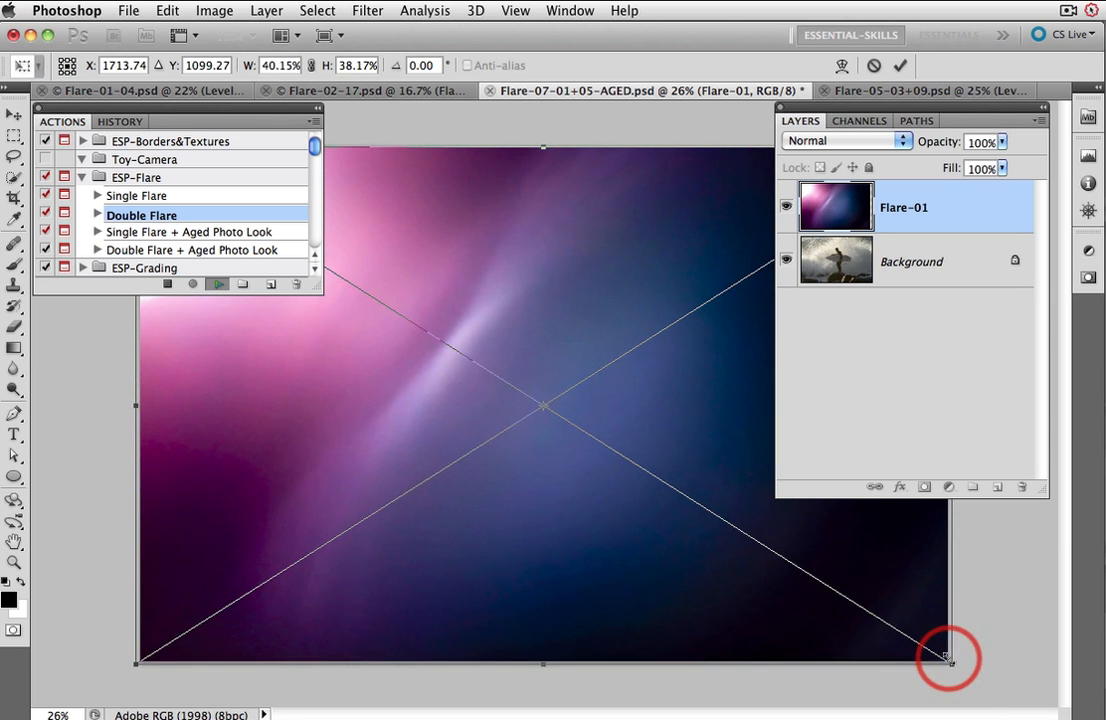
{"action": "left_click_drag", "start_coordinate": [543, 147], "coordinate": [543, 142]}
{"action": "right_click", "coordinate": [507, 262]}
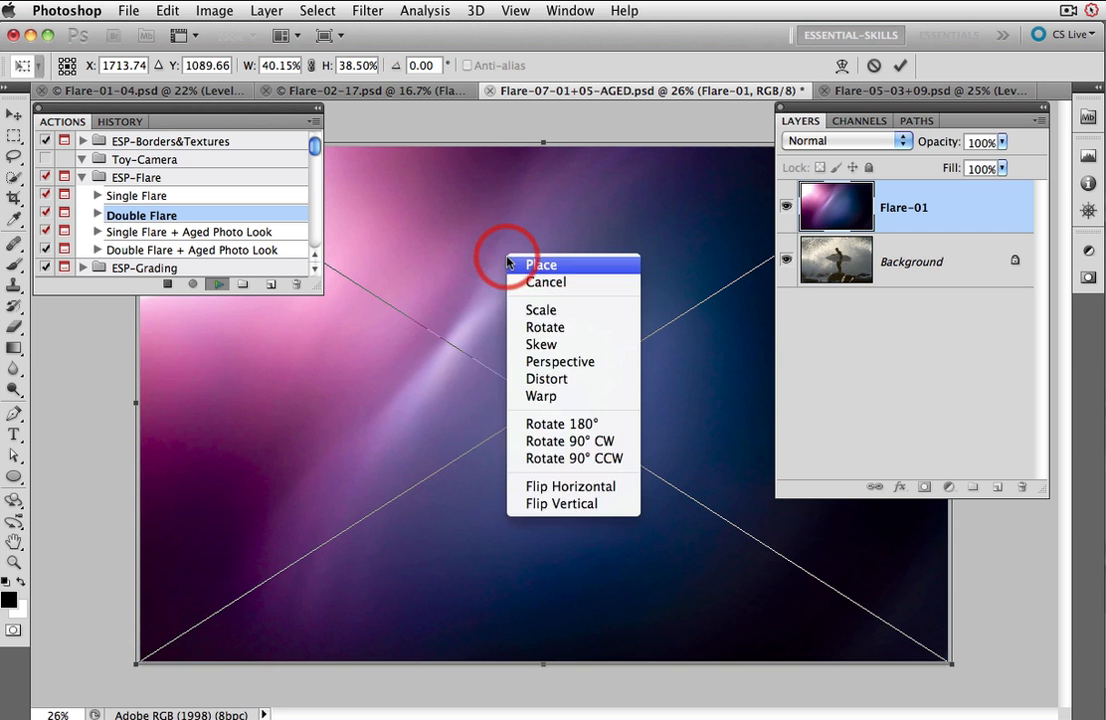
{"action": "left_click", "coordinate": [602, 490]}
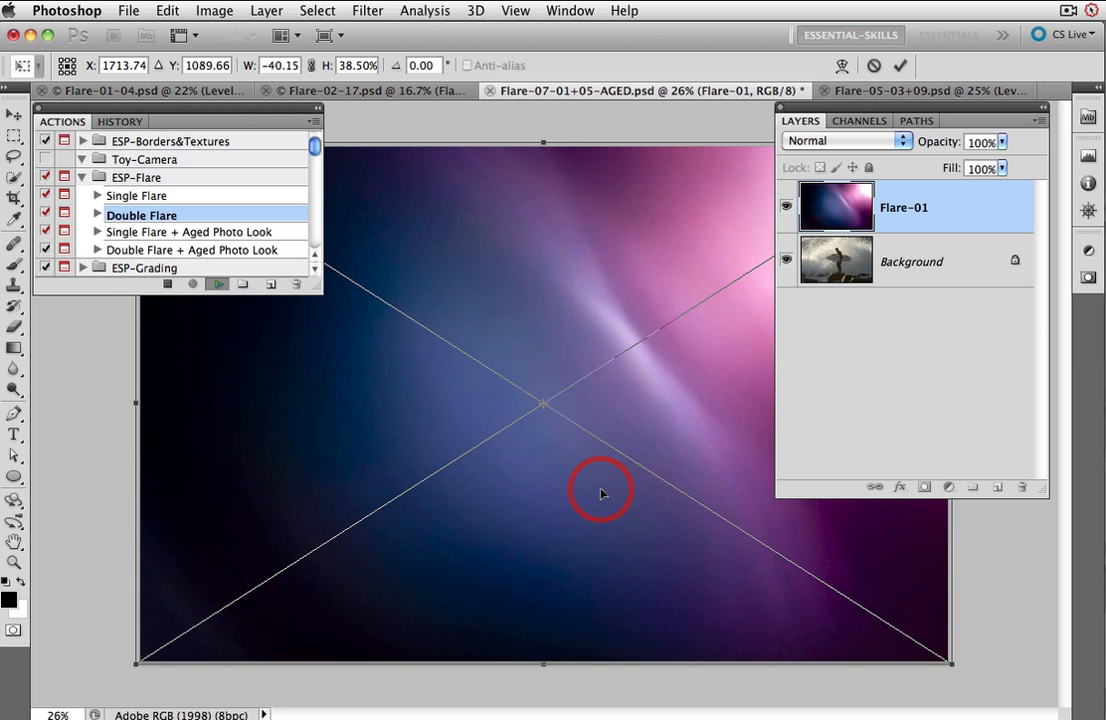
{"action": "right_click", "coordinate": [546, 309]}
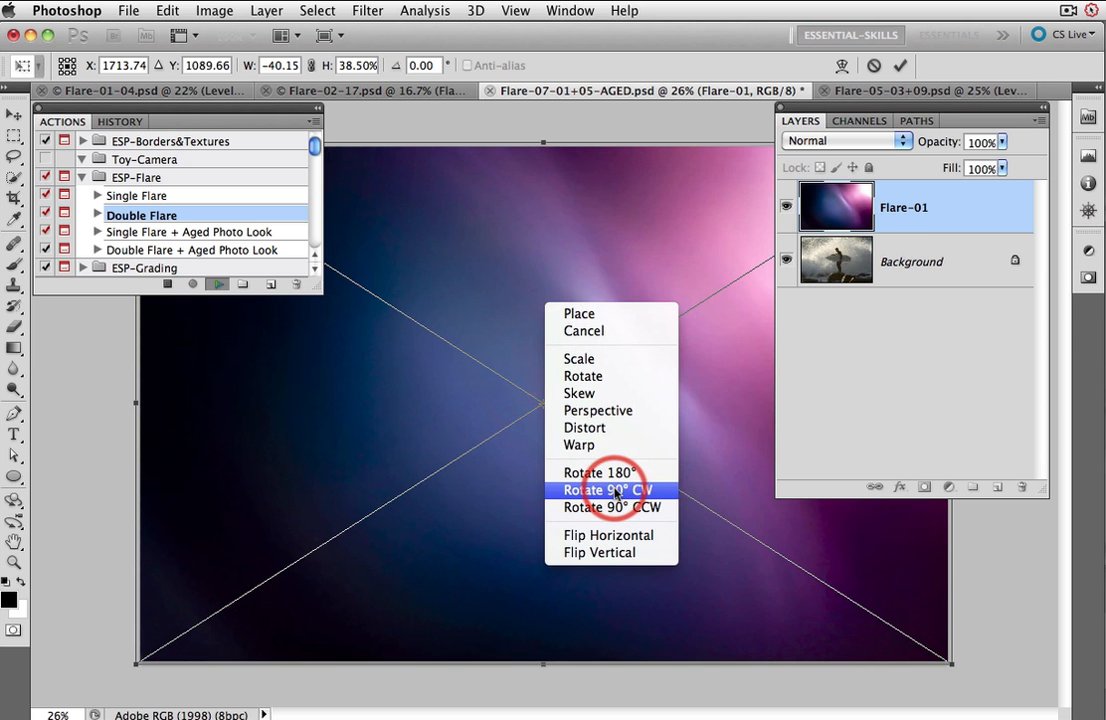
{"action": "left_click", "coordinate": [610, 536]}
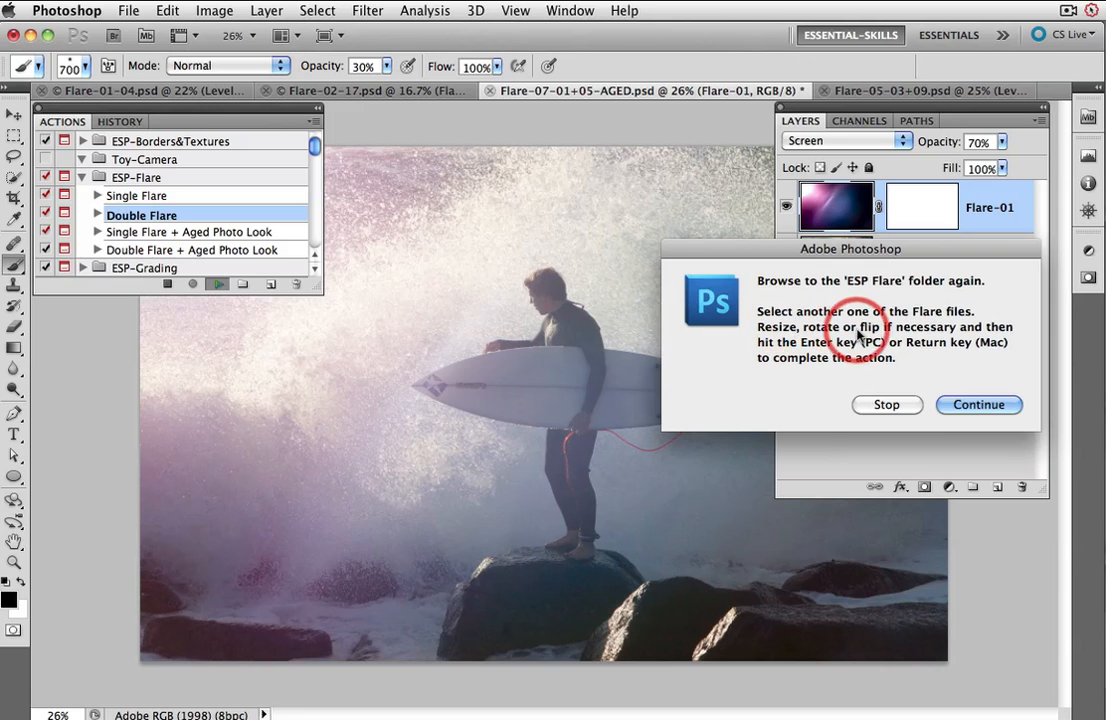
Step: Continue the action and place Flare-05.jpg from the Horizontal folder as the second flare
{"action": "left_click", "coordinate": [979, 405]}
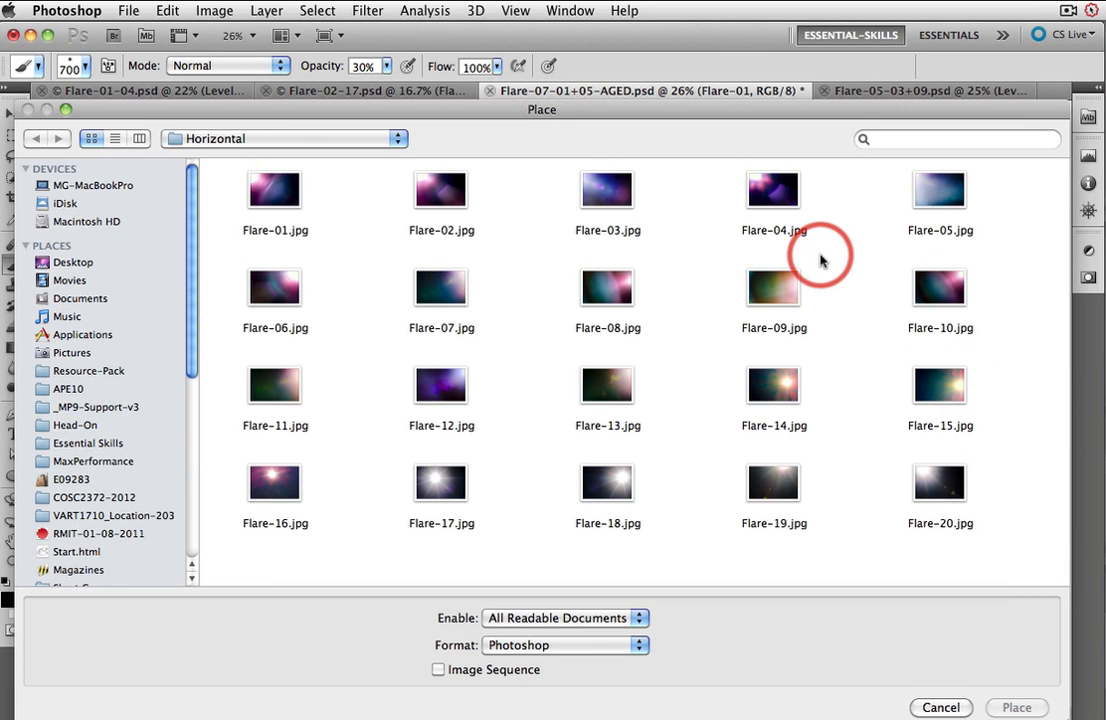
{"action": "left_click", "coordinate": [945, 198]}
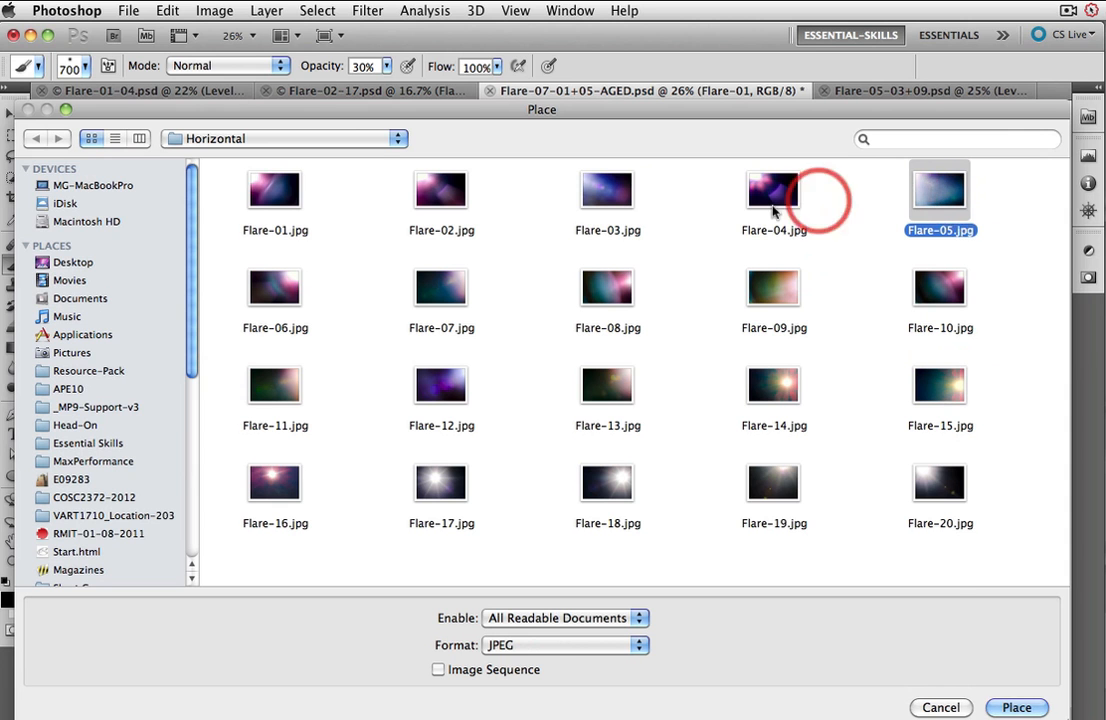
{"action": "left_click", "coordinate": [1018, 707]}
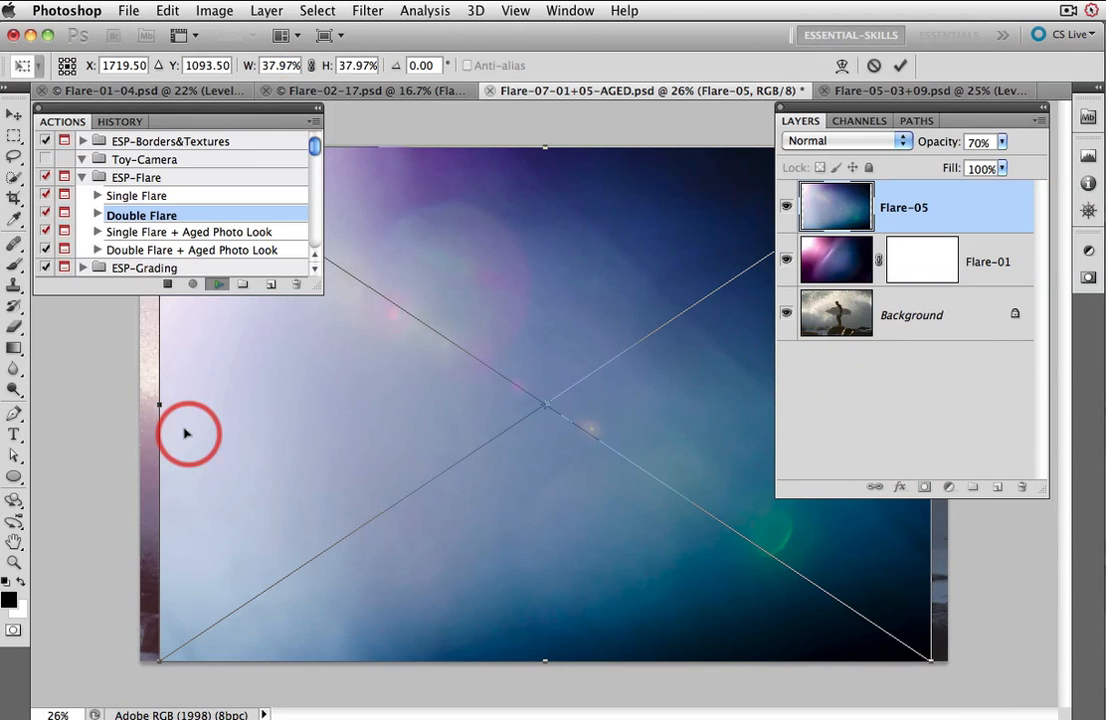
Step: Stretch the placed Flare-05 image so it covers the full canvas edges
{"action": "left_click_drag", "start_coordinate": [160, 405], "coordinate": [136, 405]}
{"action": "left_click_drag", "start_coordinate": [931, 660], "coordinate": [949, 663]}
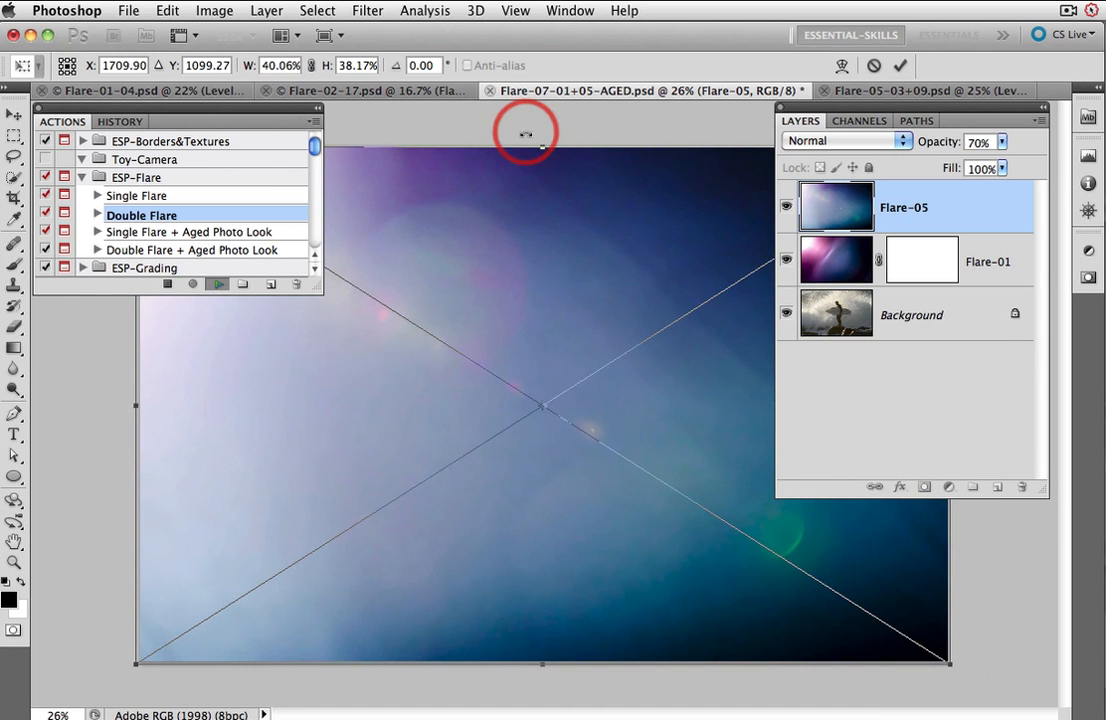
{"action": "left_click_drag", "start_coordinate": [543, 146], "coordinate": [542, 144]}
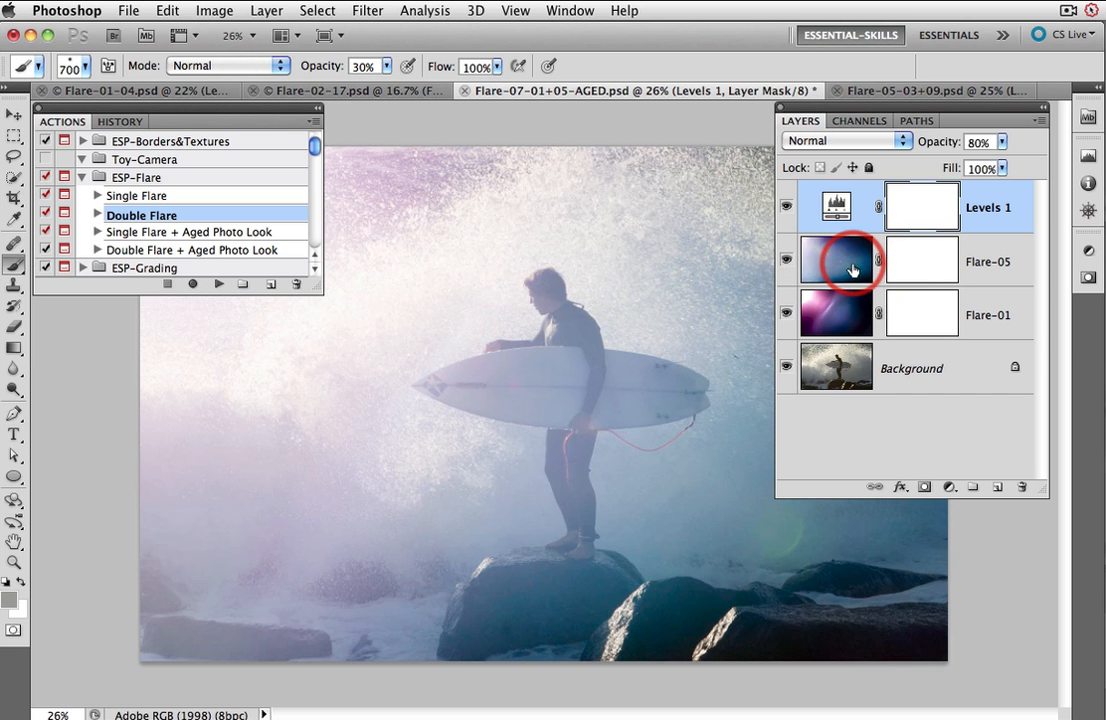
Step: Paint over the surfer on the Flare-05 and Flare-01 layer masks with a 250 px brush to reduce the flare
{"action": "left_click", "coordinate": [914, 270]}
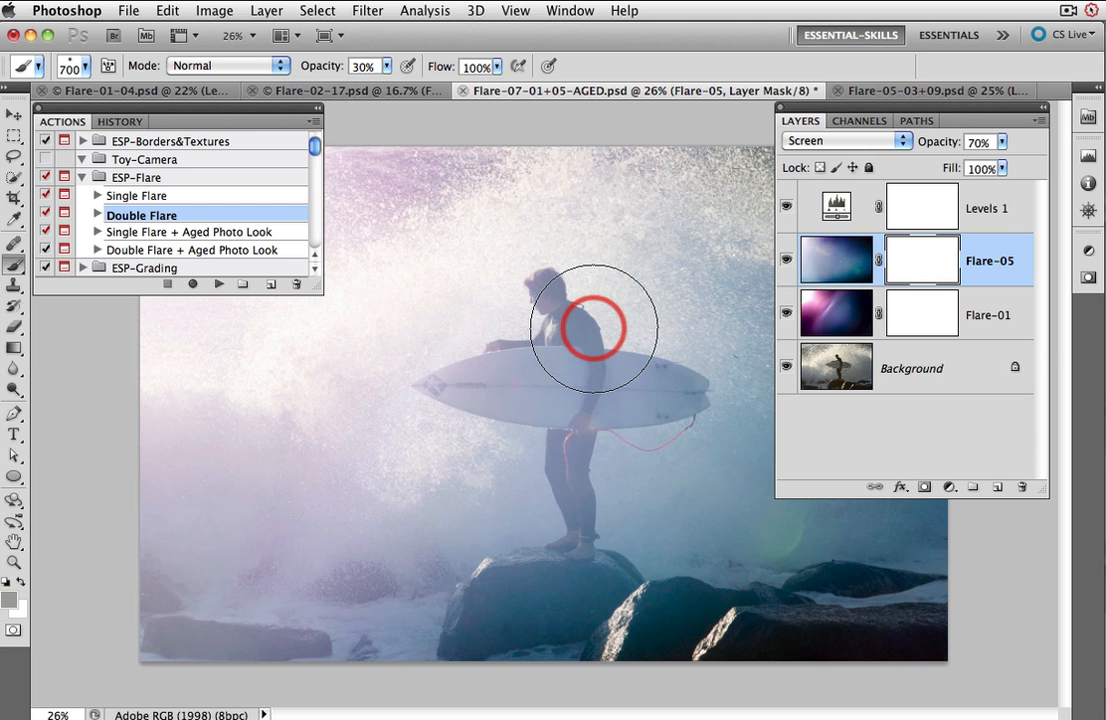
{"action": "key", "text": "bracketleft"}
{"action": "key", "text": "bracketleft"}
{"action": "key", "text": "bracketleft"}
{"action": "key", "text": "bracketleft"}
{"action": "key", "text": "bracketleft"}
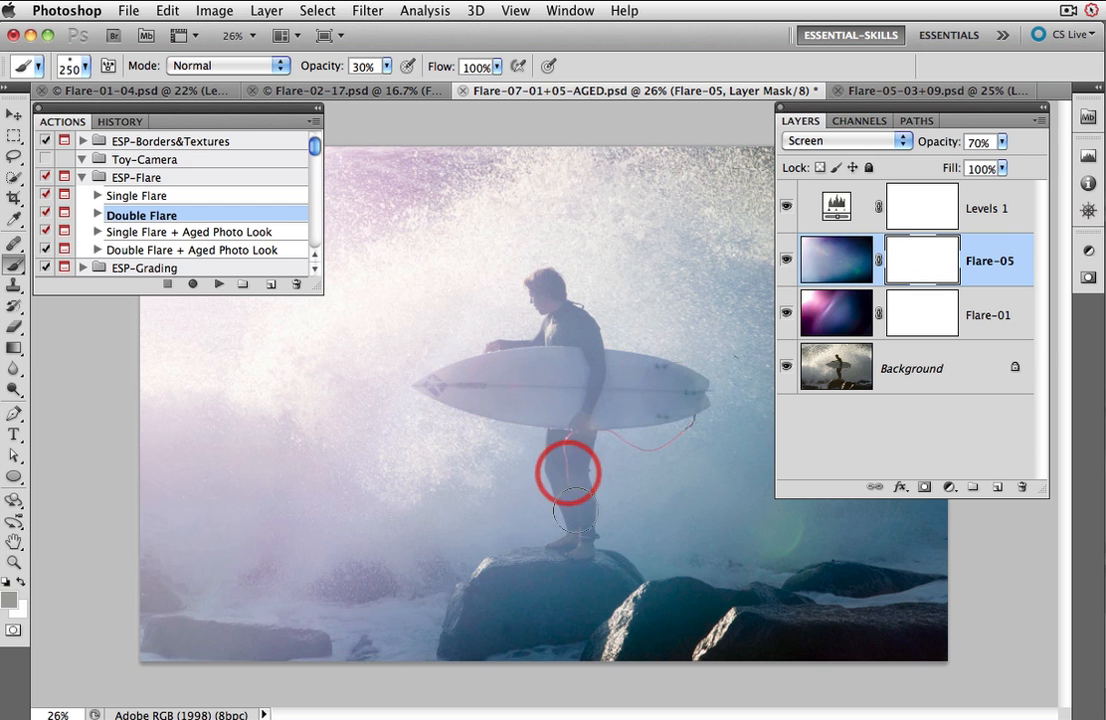
{"action": "mouse_move", "coordinate": [575, 512]}
{"action": "left_mouse_down"}
{"action": "mouse_move", "coordinate": [581, 549]}
{"action": "mouse_move", "coordinate": [540, 295]}
{"action": "mouse_move", "coordinate": [577, 334]}
{"action": "mouse_move", "coordinate": [506, 359]}
{"action": "mouse_move", "coordinate": [812, 348]}
{"action": "mouse_move", "coordinate": [899, 330]}
{"action": "mouse_move", "coordinate": [546, 291]}
{"action": "mouse_move", "coordinate": [569, 335]}
{"action": "mouse_move", "coordinate": [485, 380]}
{"action": "mouse_move", "coordinate": [438, 386]}
{"action": "mouse_move", "coordinate": [677, 390]}
{"action": "mouse_move", "coordinate": [562, 394]}
{"action": "mouse_move", "coordinate": [580, 538]}
{"action": "left_mouse_up"}
{"action": "left_click", "coordinate": [921, 316]}
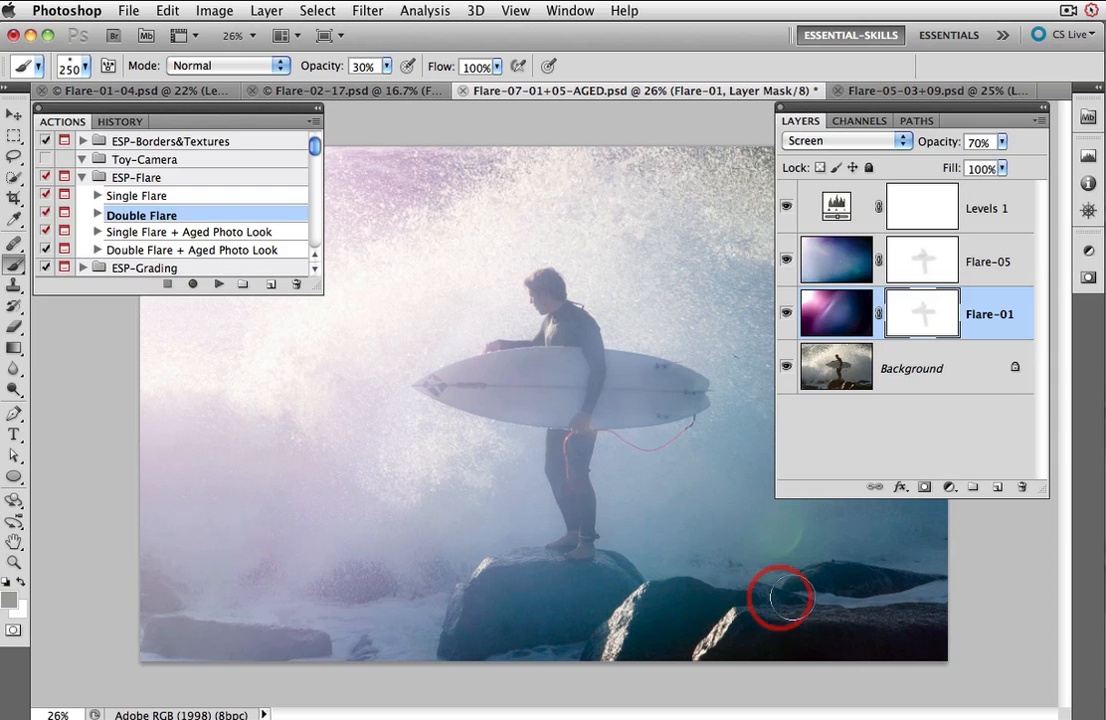
Step: Add a Levels adjustment layer above Levels 1 and set its output black level to 55
{"action": "left_click", "coordinate": [1002, 232]}
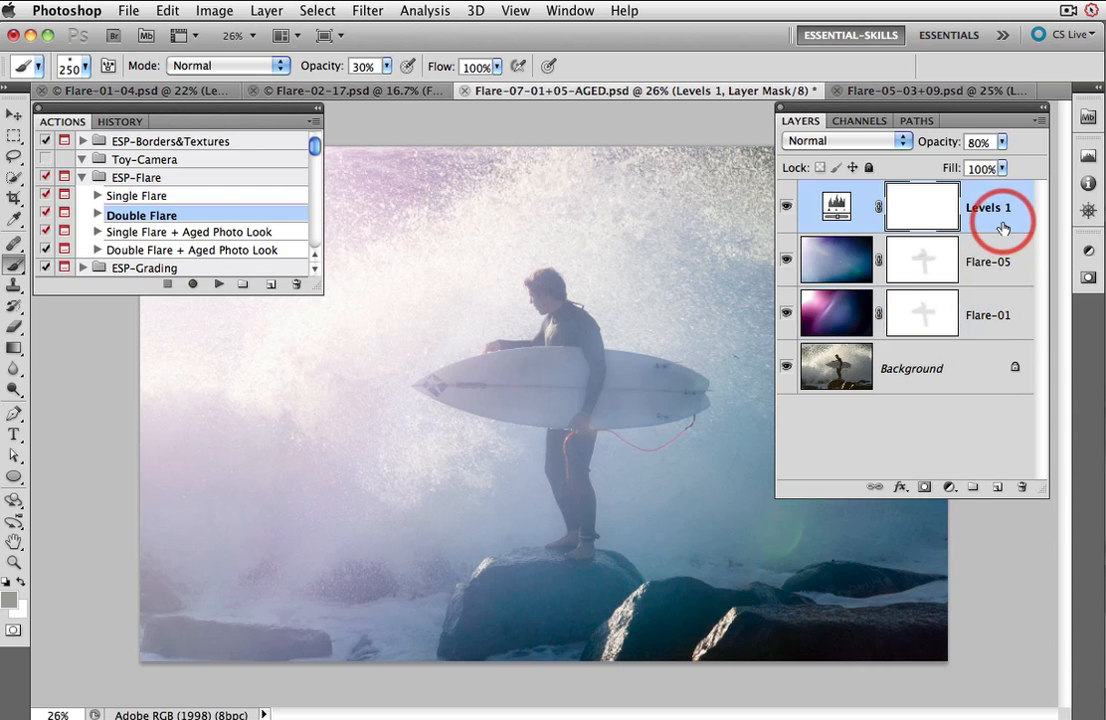
{"action": "left_click", "coordinate": [950, 487]}
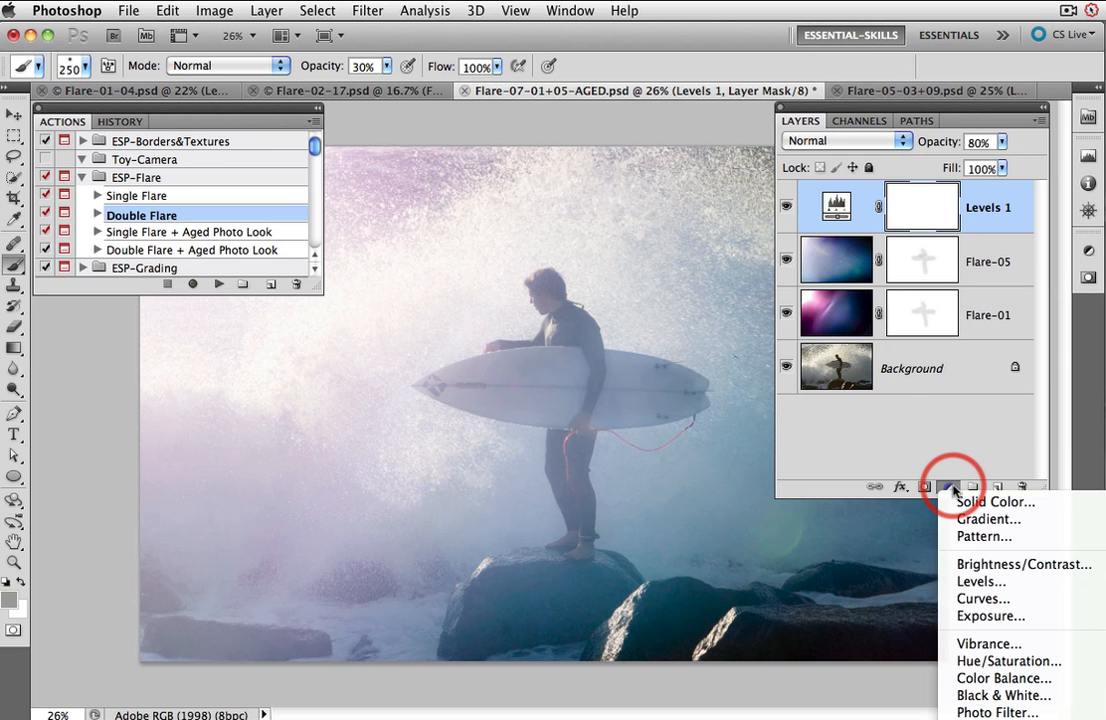
{"action": "left_click", "coordinate": [975, 581]}
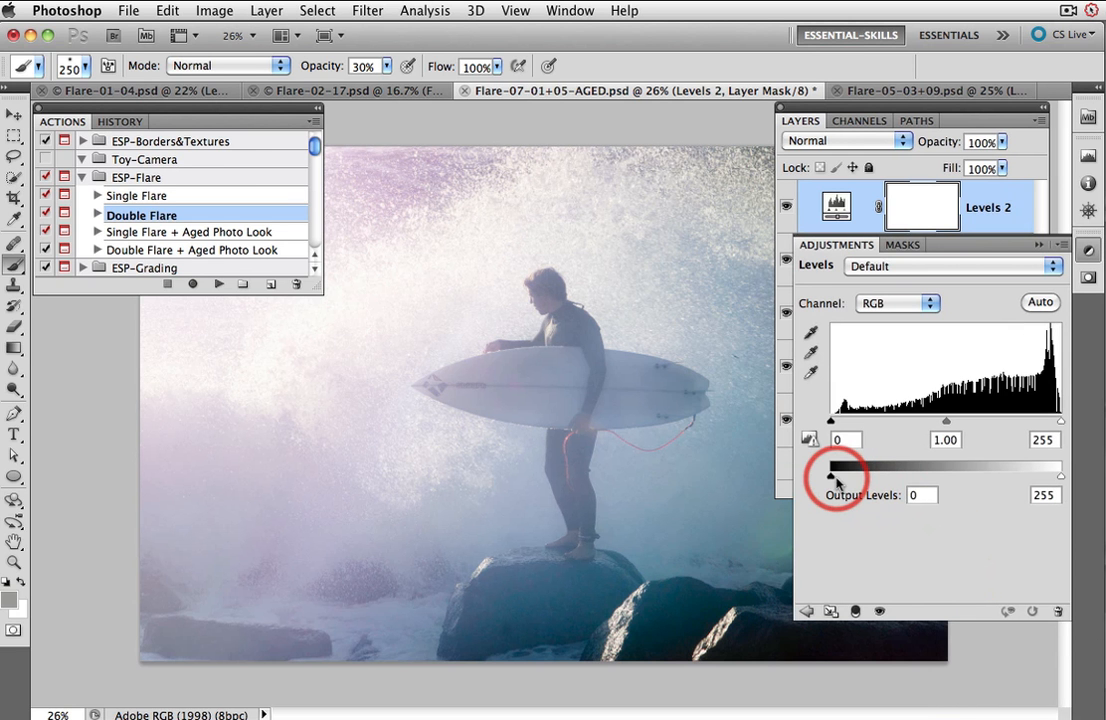
{"action": "left_click_drag", "start_coordinate": [830, 479], "coordinate": [880, 480]}
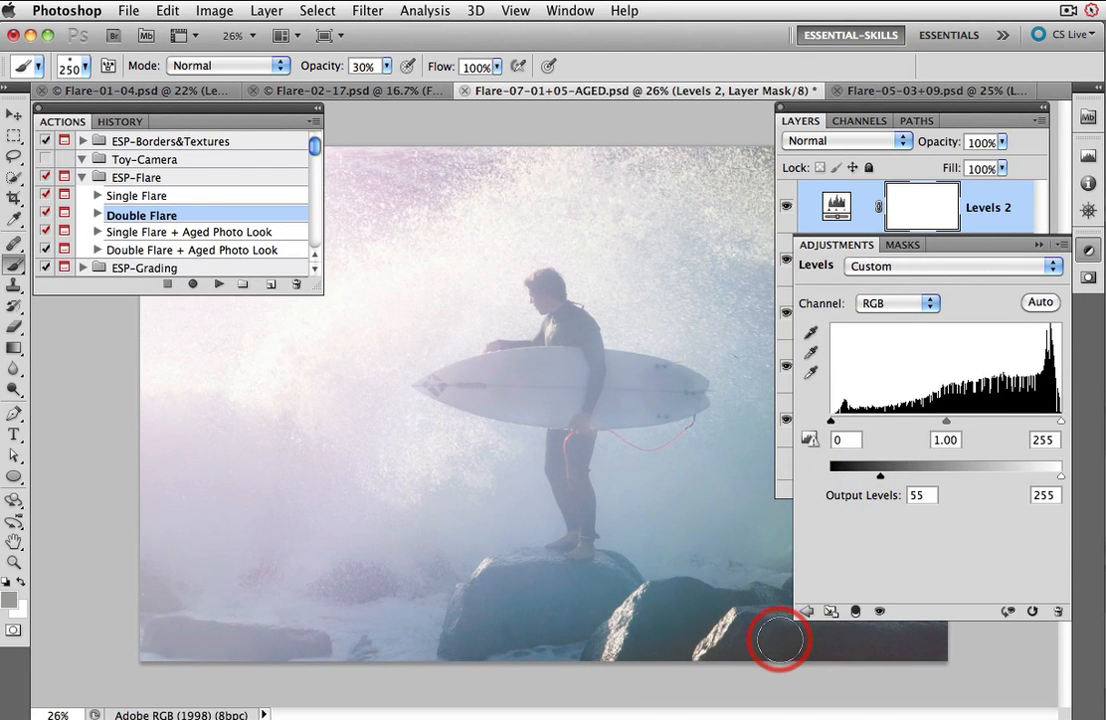
Step: Invert the Levels 2 mask and paint the darkening back over the lower rocks at 80% opacity
{"action": "left_click", "coordinate": [928, 205]}
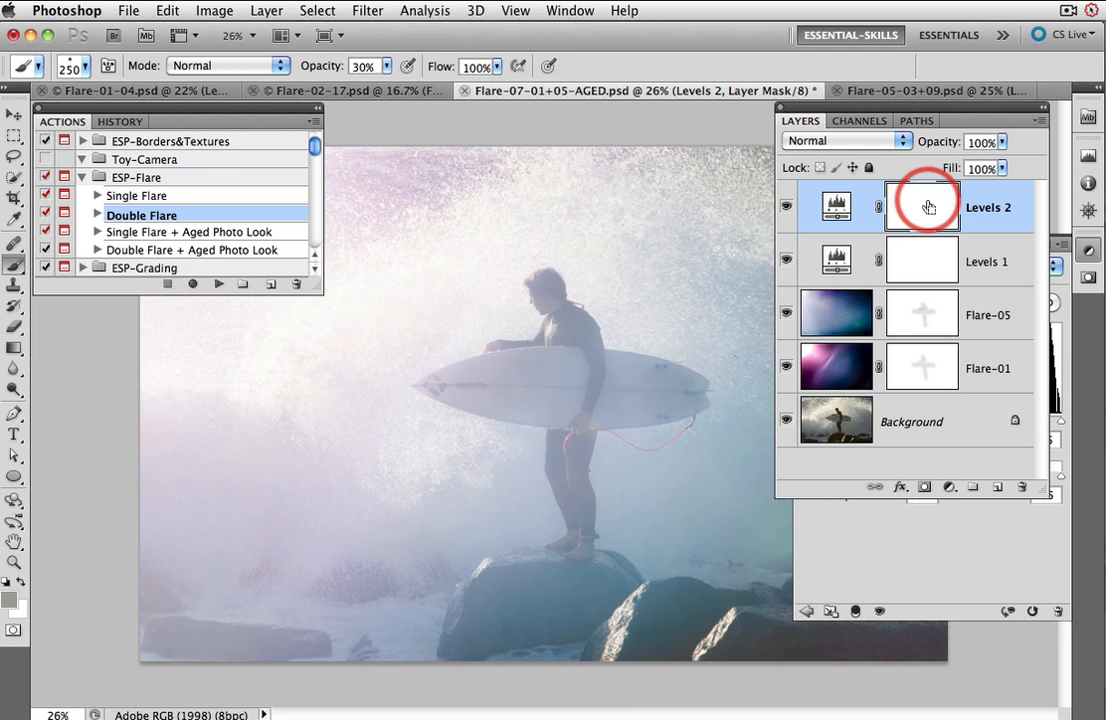
{"action": "key", "text": "super+i"}
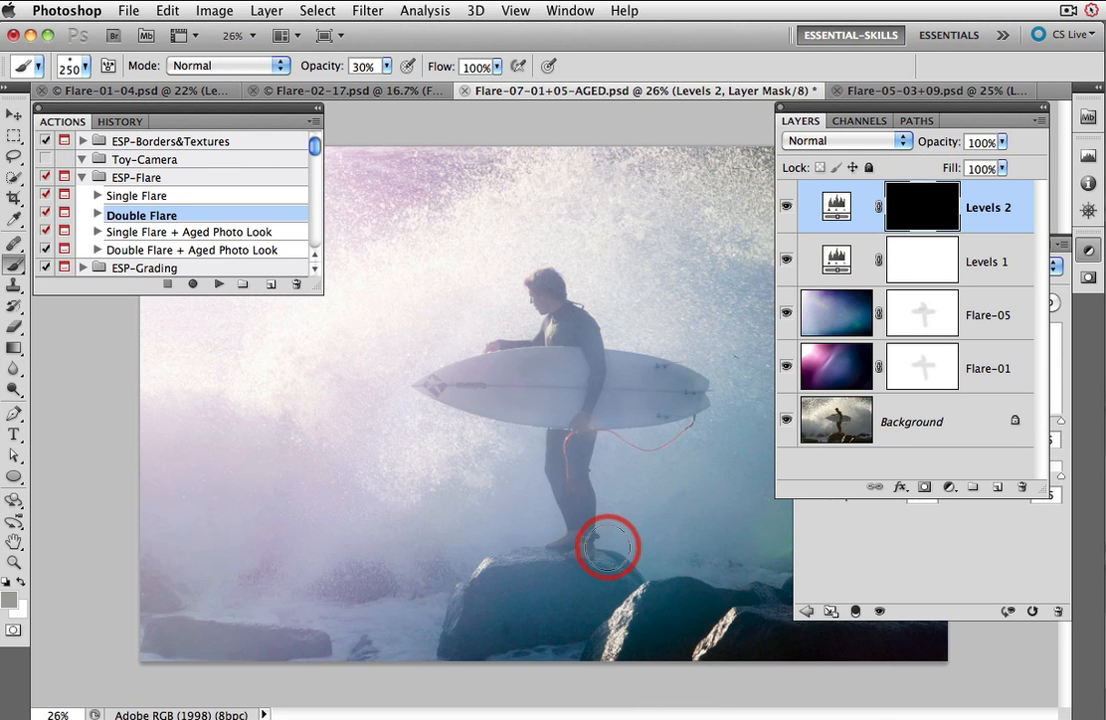
{"action": "mouse_move", "coordinate": [611, 548]}
{"action": "left_mouse_down"}
{"action": "mouse_move", "coordinate": [571, 558]}
{"action": "mouse_move", "coordinate": [609, 643]}
{"action": "mouse_move", "coordinate": [628, 635]}
{"action": "mouse_move", "coordinate": [622, 628]}
{"action": "mouse_move", "coordinate": [816, 628]}
{"action": "mouse_move", "coordinate": [886, 663]}
{"action": "mouse_move", "coordinate": [934, 634]}
{"action": "mouse_move", "coordinate": [969, 634]}
{"action": "mouse_move", "coordinate": [862, 654]}
{"action": "mouse_move", "coordinate": [610, 646]}
{"action": "mouse_move", "coordinate": [935, 657]}
{"action": "mouse_move", "coordinate": [1018, 640]}
{"action": "mouse_move", "coordinate": [485, 655]}
{"action": "mouse_move", "coordinate": [648, 656]}
{"action": "mouse_move", "coordinate": [614, 643]}
{"action": "mouse_move", "coordinate": [521, 654]}
{"action": "mouse_move", "coordinate": [770, 630]}
{"action": "mouse_move", "coordinate": [683, 378]}
{"action": "mouse_move", "coordinate": [621, 330]}
{"action": "mouse_move", "coordinate": [515, 309]}
{"action": "mouse_move", "coordinate": [705, 374]}
{"action": "mouse_move", "coordinate": [688, 444]}
{"action": "left_mouse_up"}
{"action": "key", "text": "8"}
{"action": "key", "text": "bracketright"}
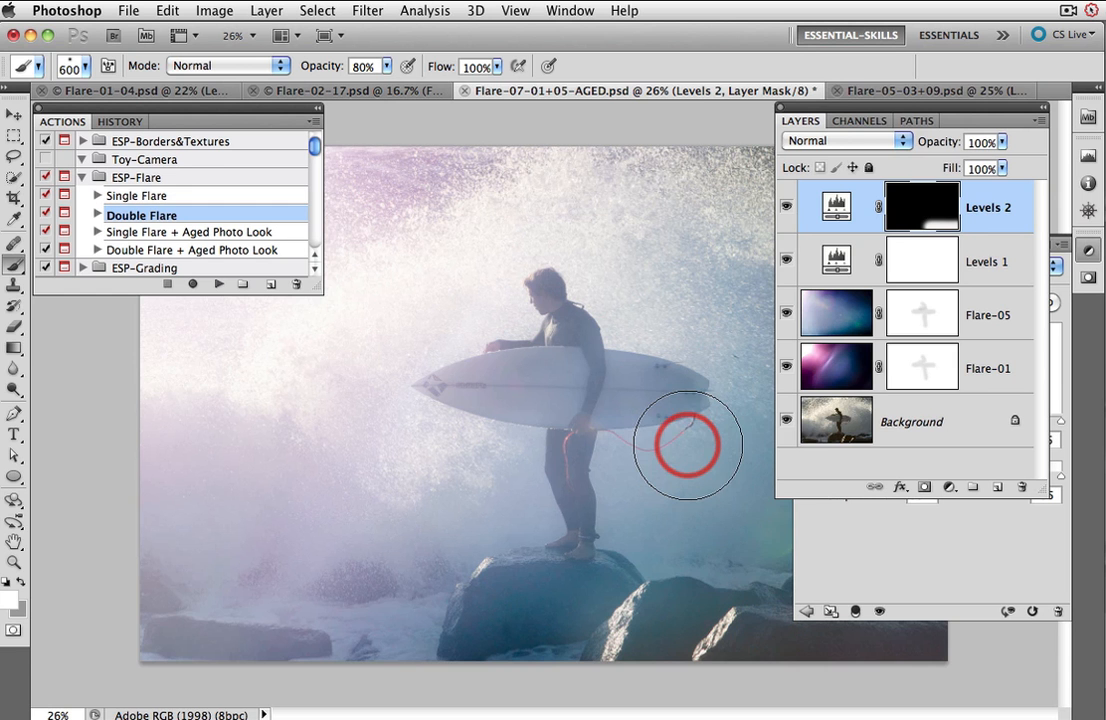
Step: Switch to the seated-man document, select the Flare-06 and Levels 1 layers, and delete them
{"action": "left_click", "coordinate": [880, 92]}
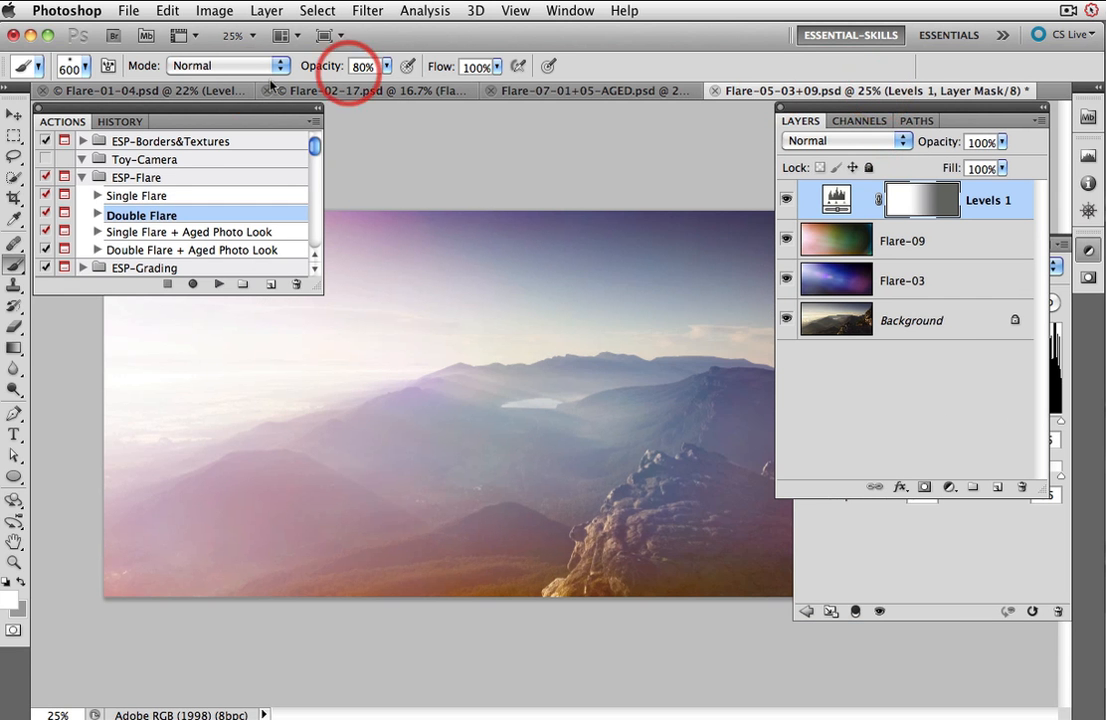
{"action": "left_click", "coordinate": [130, 92]}
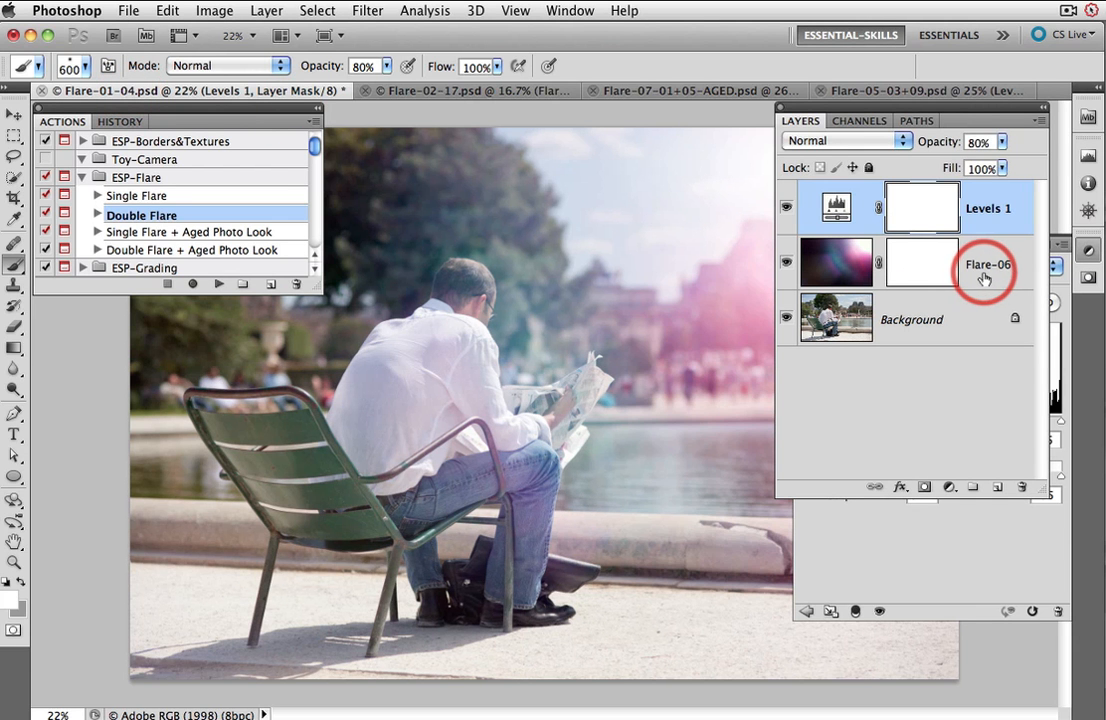
{"action": "left_click", "coordinate": [985, 278]}
{"action": "left_click", "coordinate": [1003, 212], "text": "shift"}
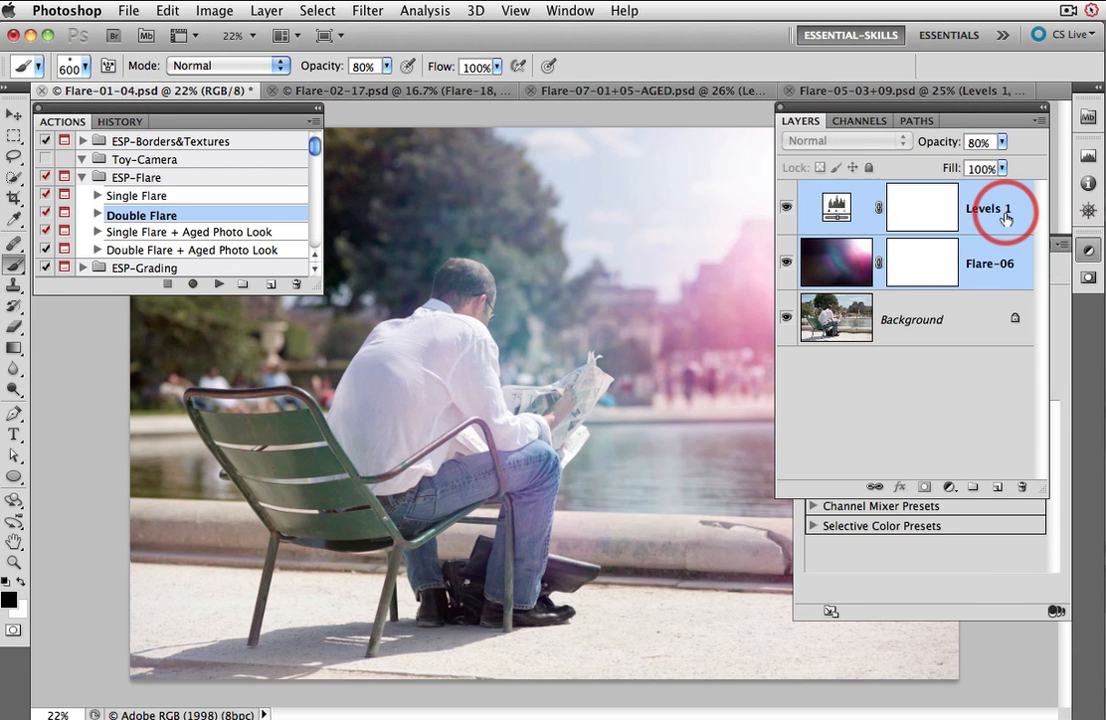
{"action": "key", "text": "Delete"}
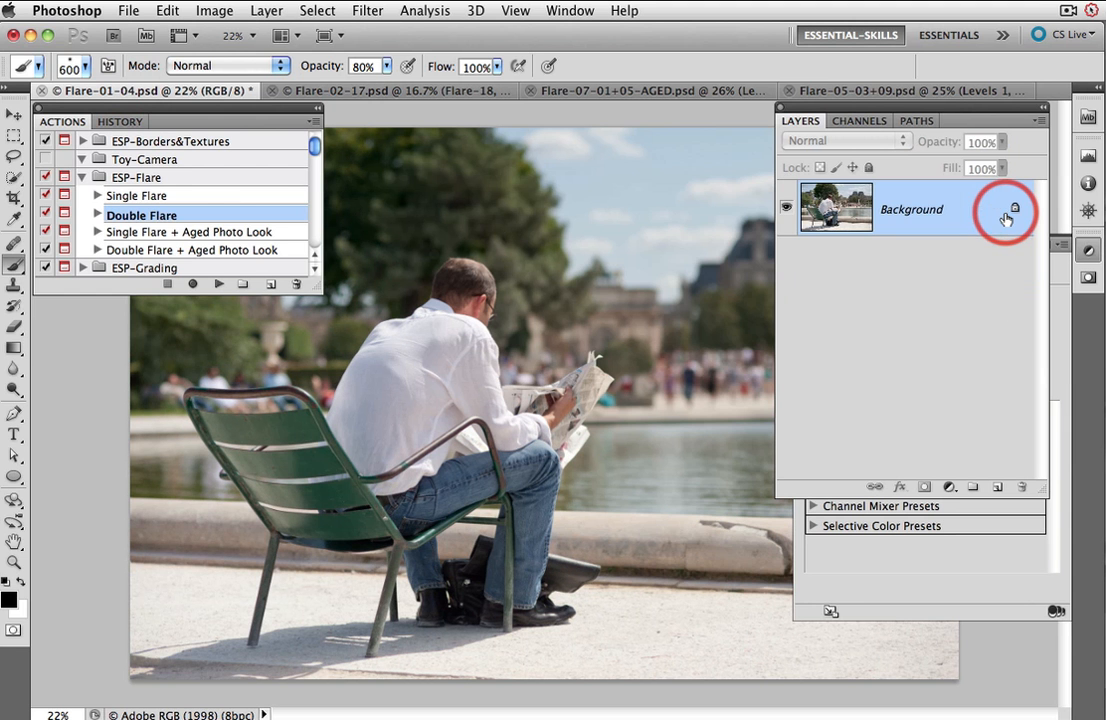
Step: Run the Single Flare + Aged Photo Look action on the seated-man image and place the Flare-04.jpg flare file
{"action": "left_click", "coordinate": [199, 234]}
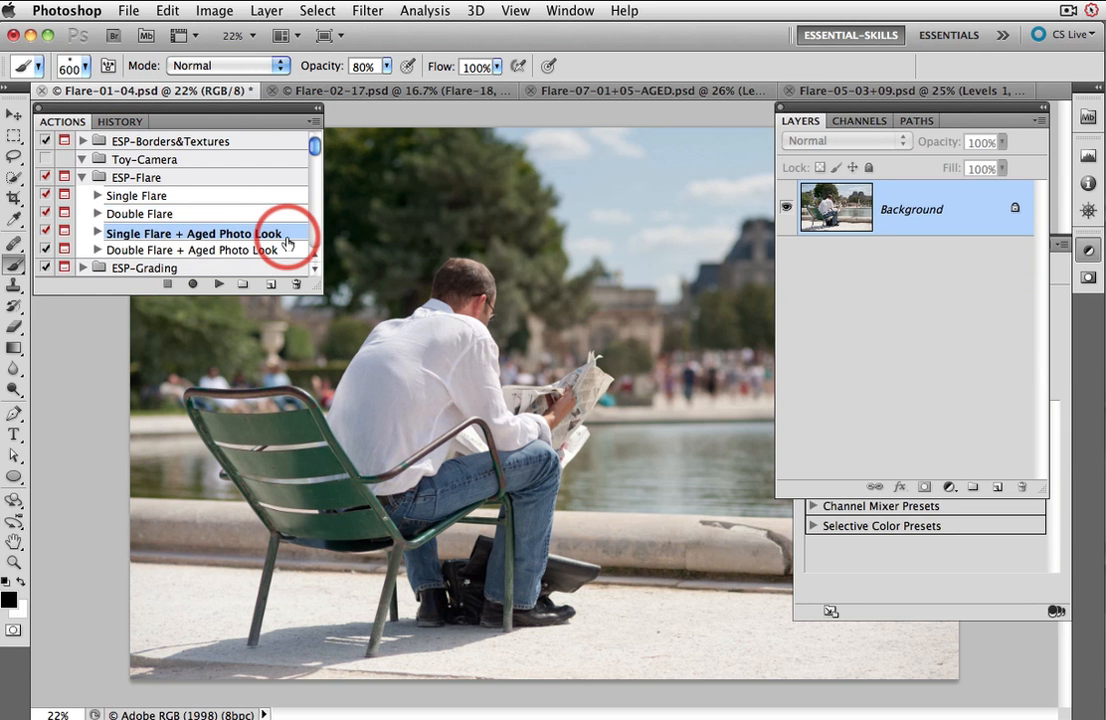
{"action": "left_click", "coordinate": [217, 287]}
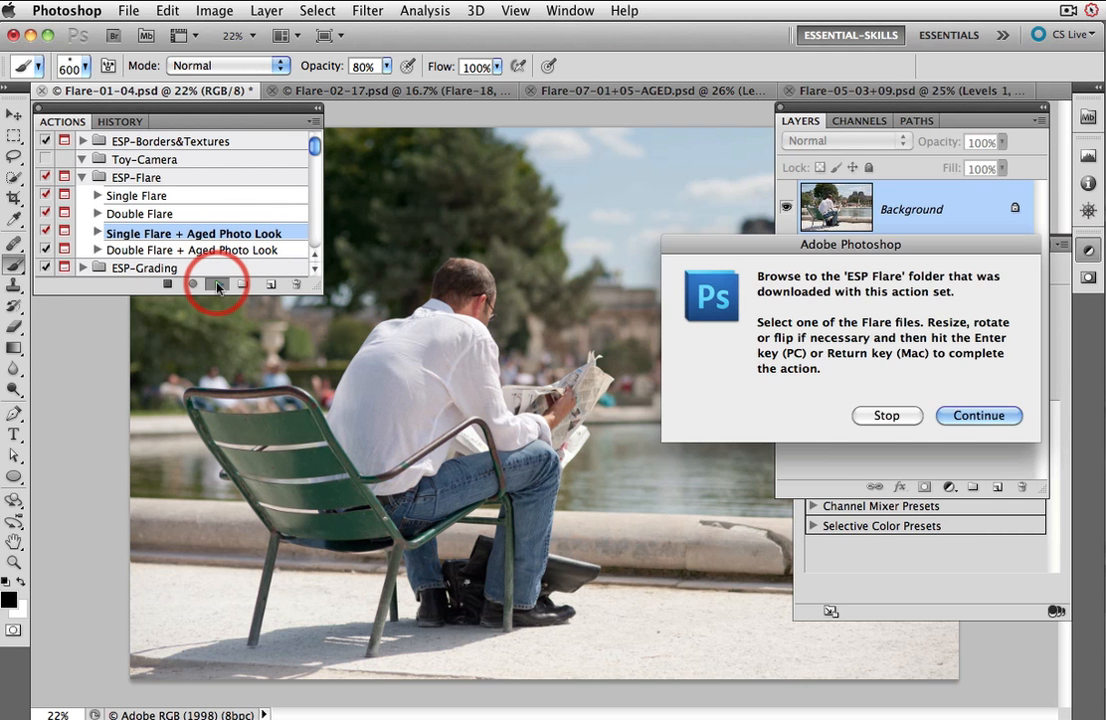
{"action": "left_click", "coordinate": [968, 415]}
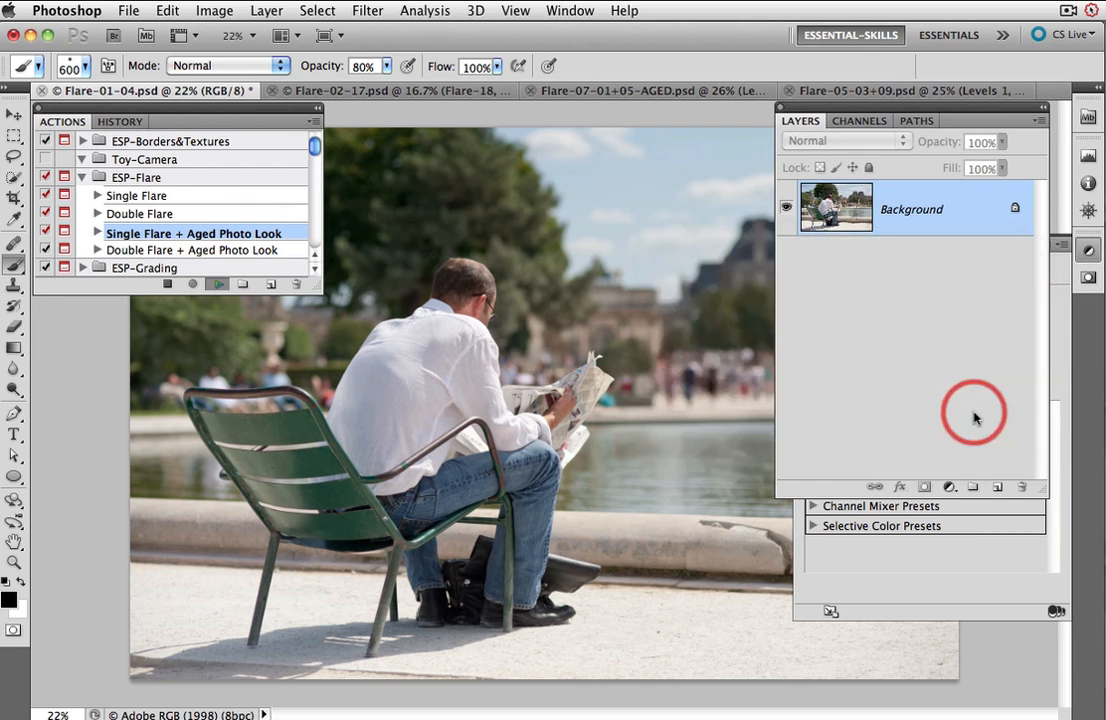
{"action": "left_click_drag", "start_coordinate": [540, 109], "coordinate": [530, 90]}
{"action": "left_click", "coordinate": [757, 168]}
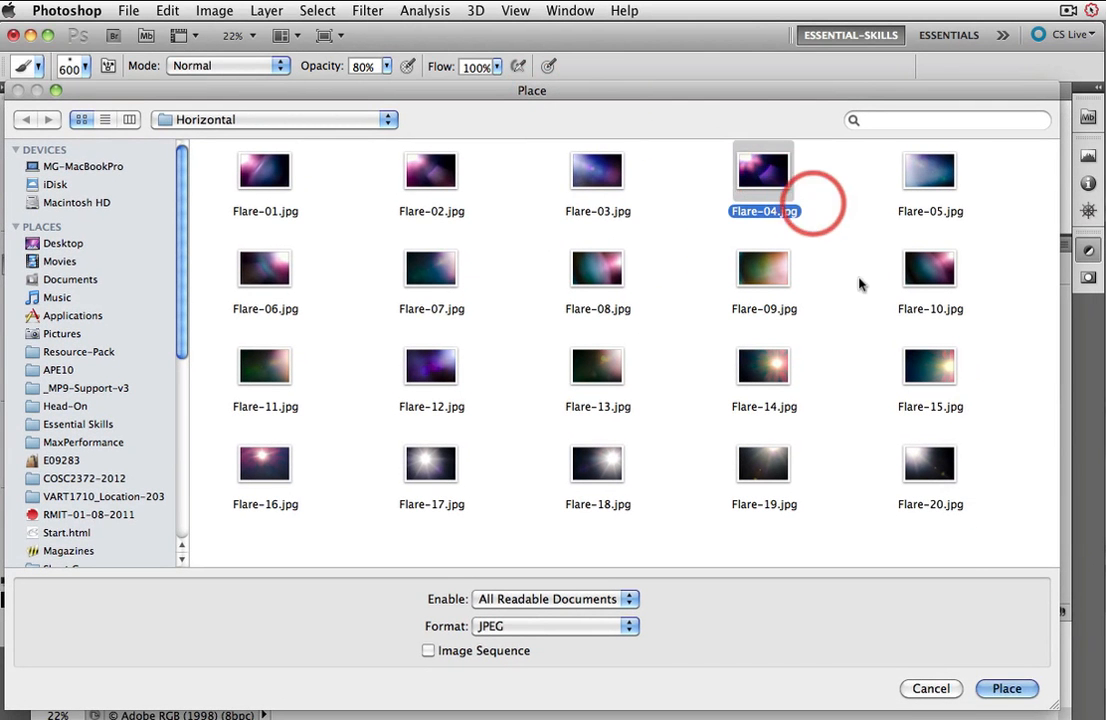
{"action": "left_click", "coordinate": [1008, 682]}
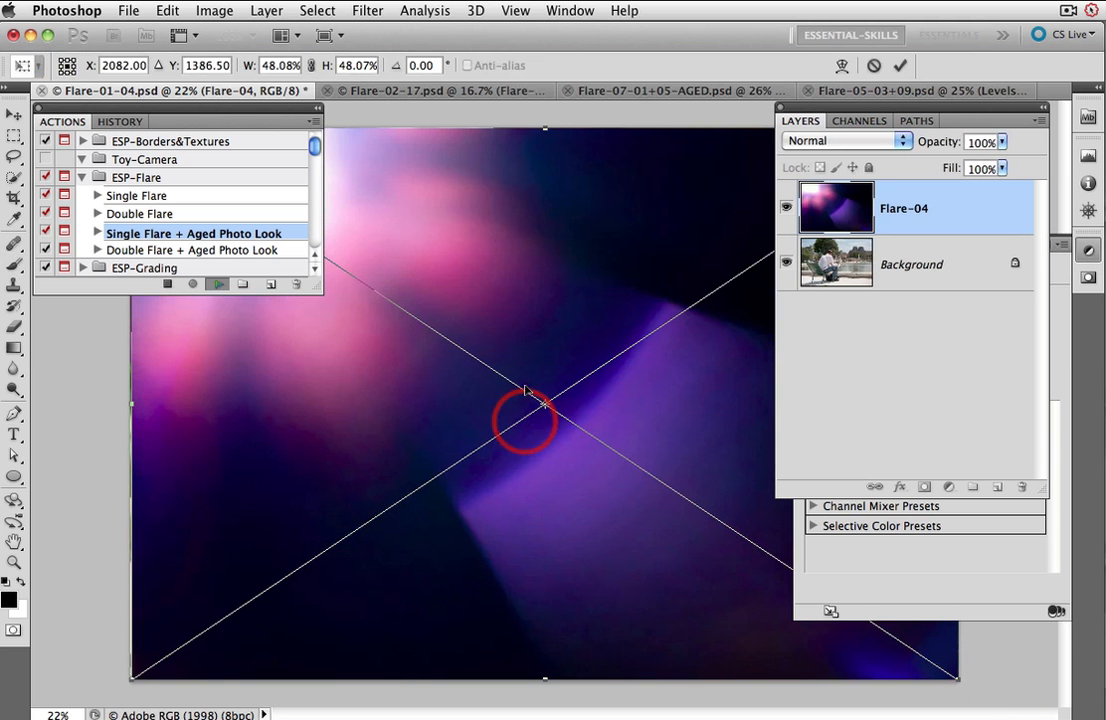
Step: Flip the placed Flare-04 layer horizontally and complete the placement so the action finishes
{"action": "right_click", "coordinate": [505, 313]}
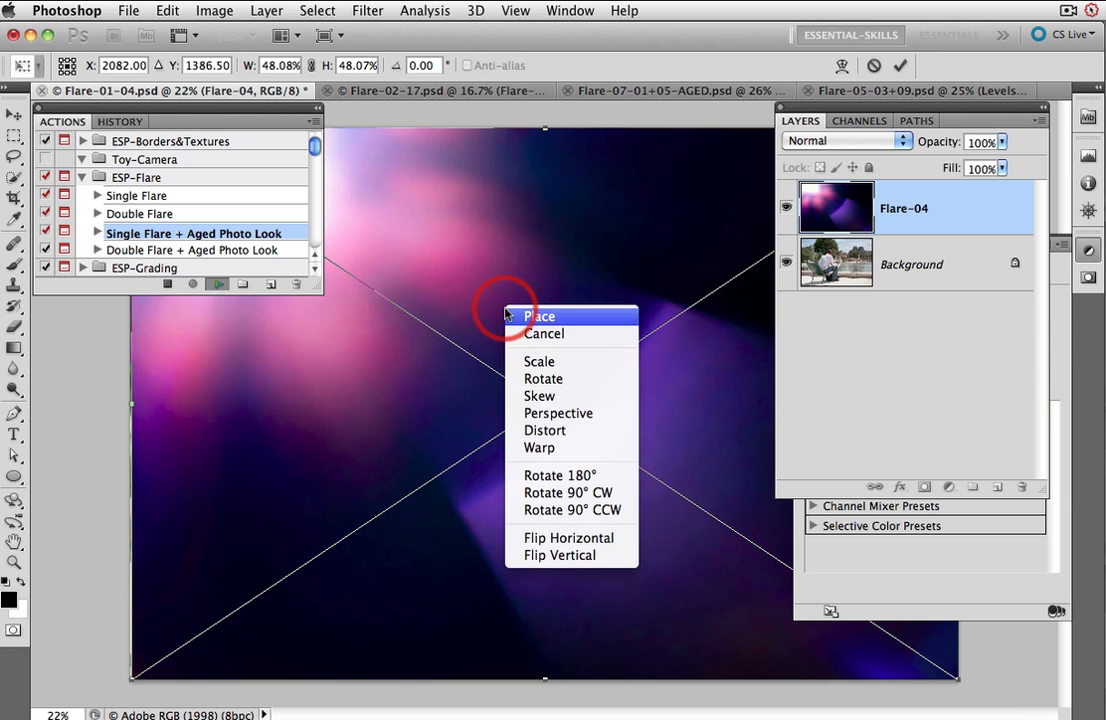
{"action": "left_click", "coordinate": [575, 538]}
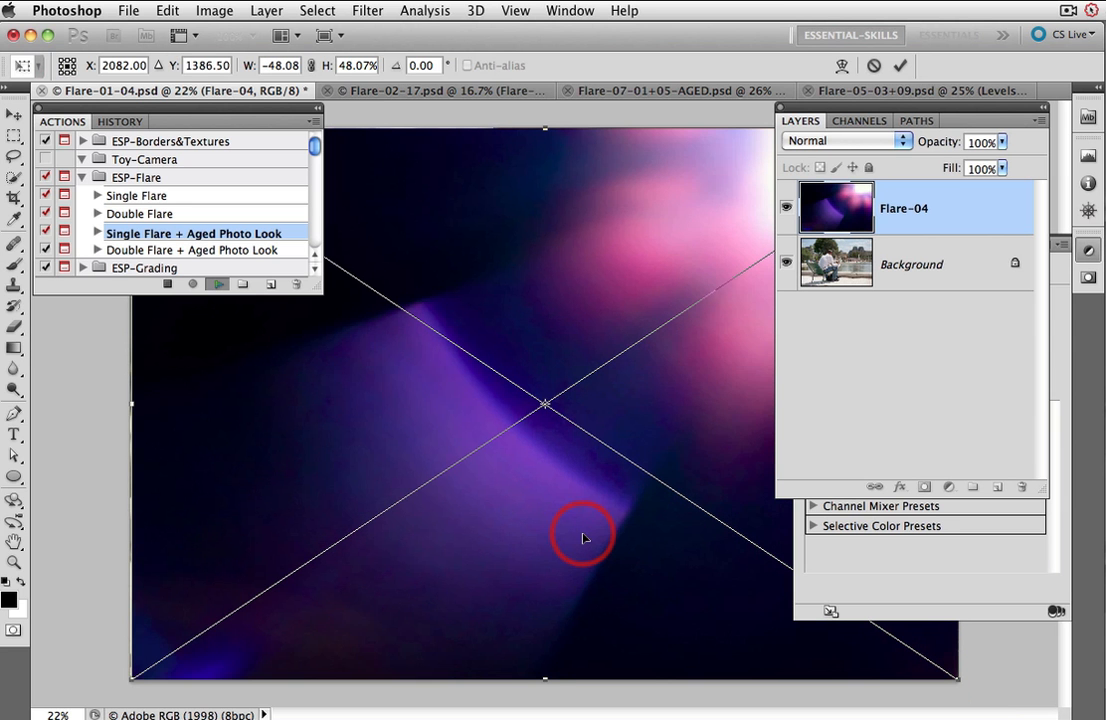
{"action": "left_click_drag", "start_coordinate": [132, 403], "coordinate": [124, 403]}
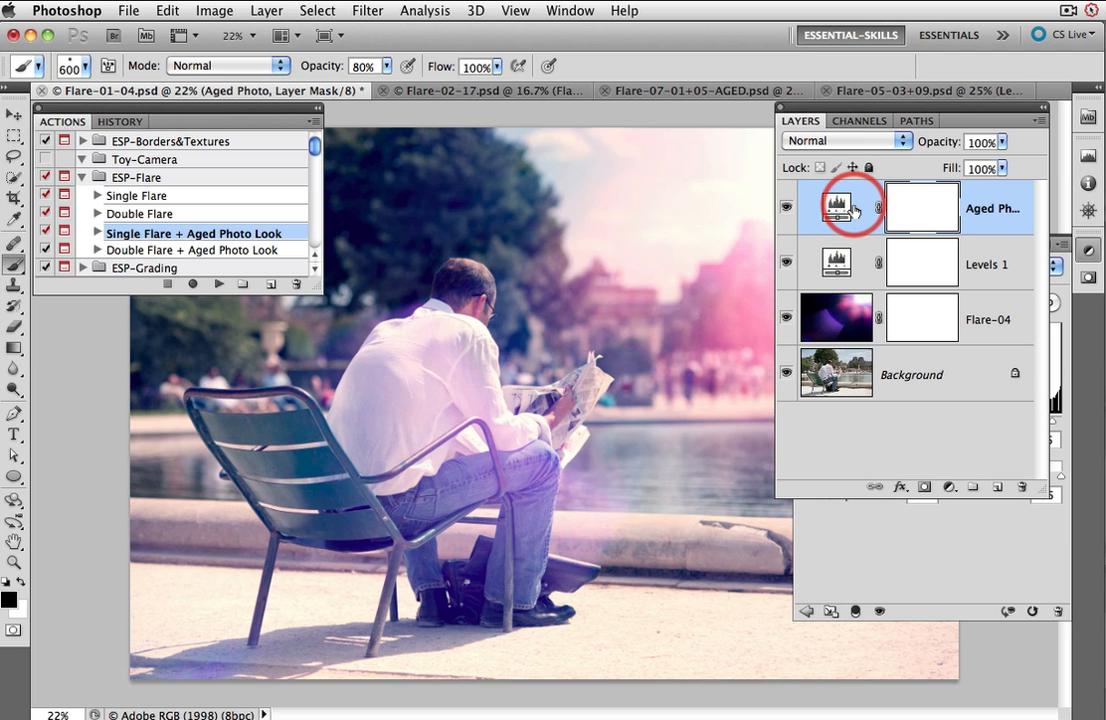
Step: Hide the panels to inspect the aged-photo flare result across the whole image, then show them again
{"action": "key", "text": "Tab"}
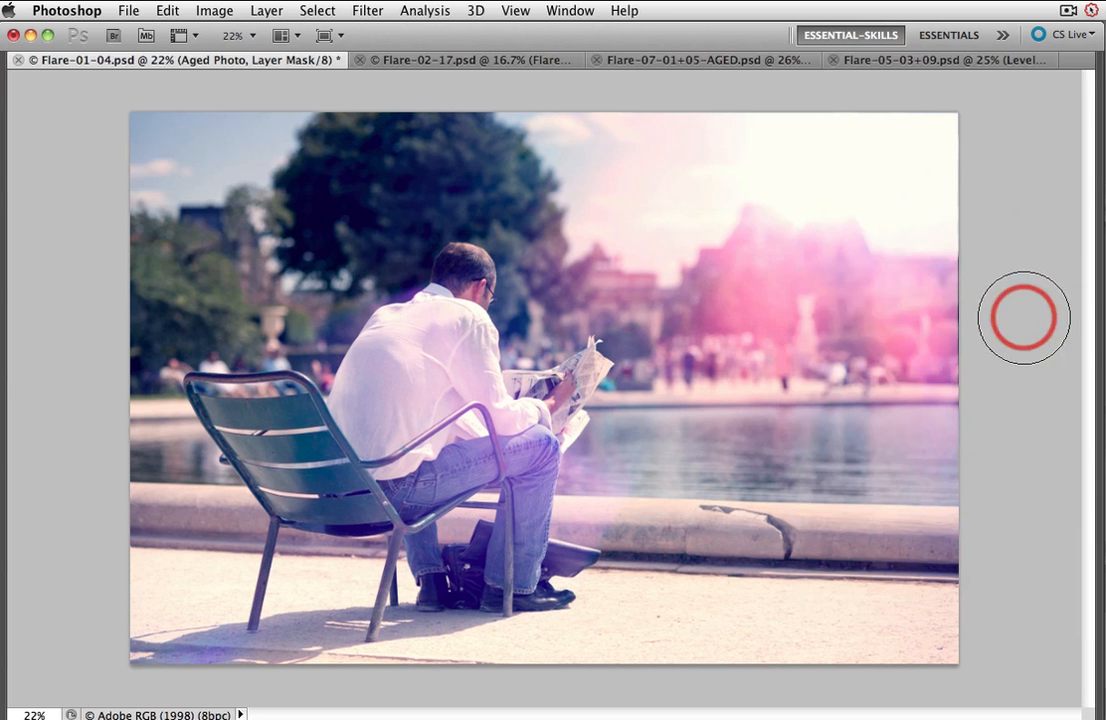
{"action": "mouse_move", "coordinate": [980, 307]}
{"action": "left_mouse_down"}
{"action": "mouse_move", "coordinate": [905, 387]}
{"action": "mouse_move", "coordinate": [922, 371]}
{"action": "mouse_move", "coordinate": [810, 441]}
{"action": "mouse_move", "coordinate": [702, 565]}
{"action": "mouse_move", "coordinate": [657, 572]}
{"action": "mouse_move", "coordinate": [802, 527]}
{"action": "mouse_move", "coordinate": [856, 435]}
{"action": "mouse_move", "coordinate": [813, 313]}
{"action": "mouse_move", "coordinate": [751, 253]}
{"action": "mouse_move", "coordinate": [806, 270]}
{"action": "mouse_move", "coordinate": [767, 287]}
{"action": "left_mouse_up"}
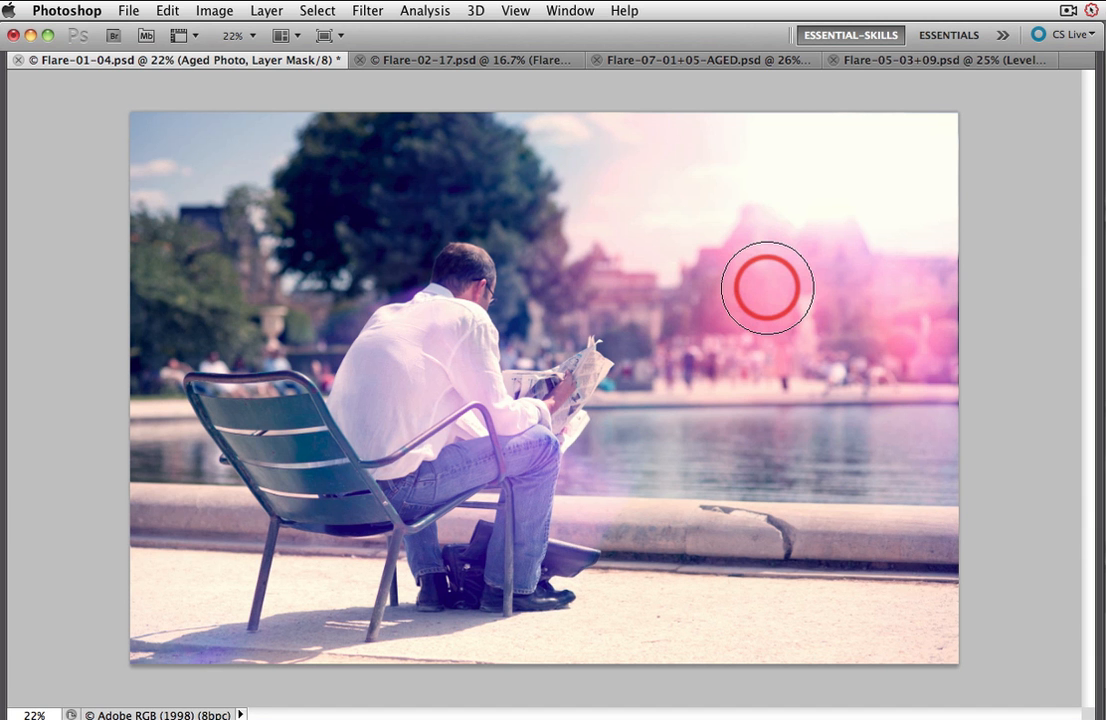
{"action": "left_click_drag", "start_coordinate": [767, 287], "coordinate": [770, 284]}
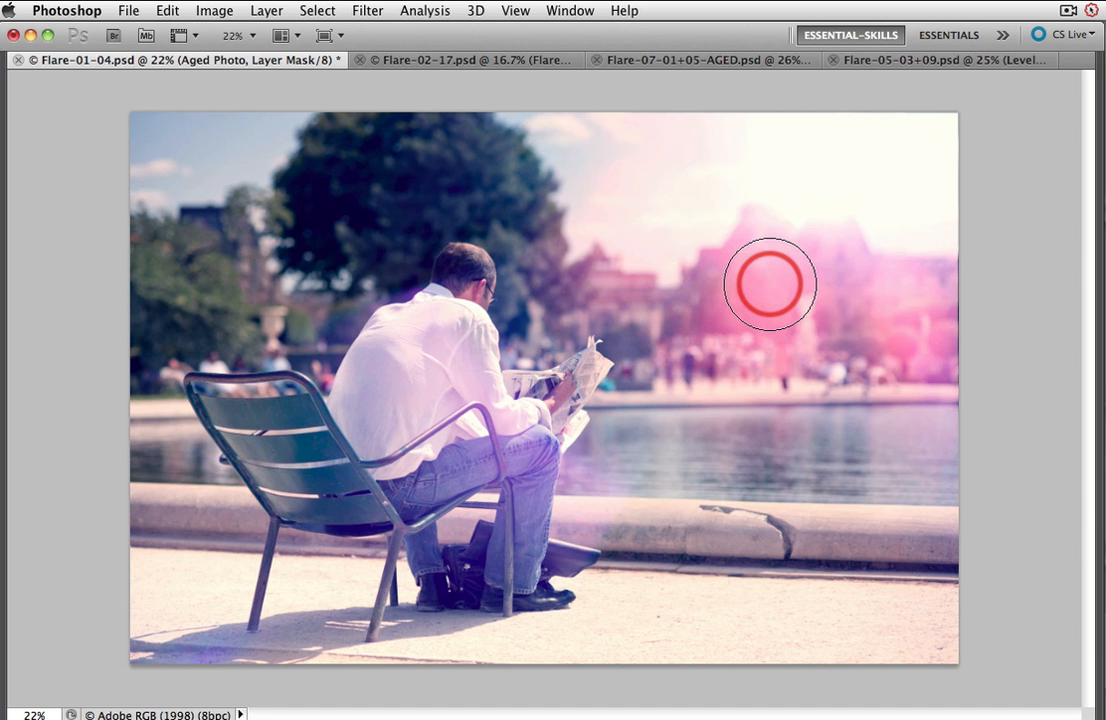
{"action": "key", "text": "Tab"}
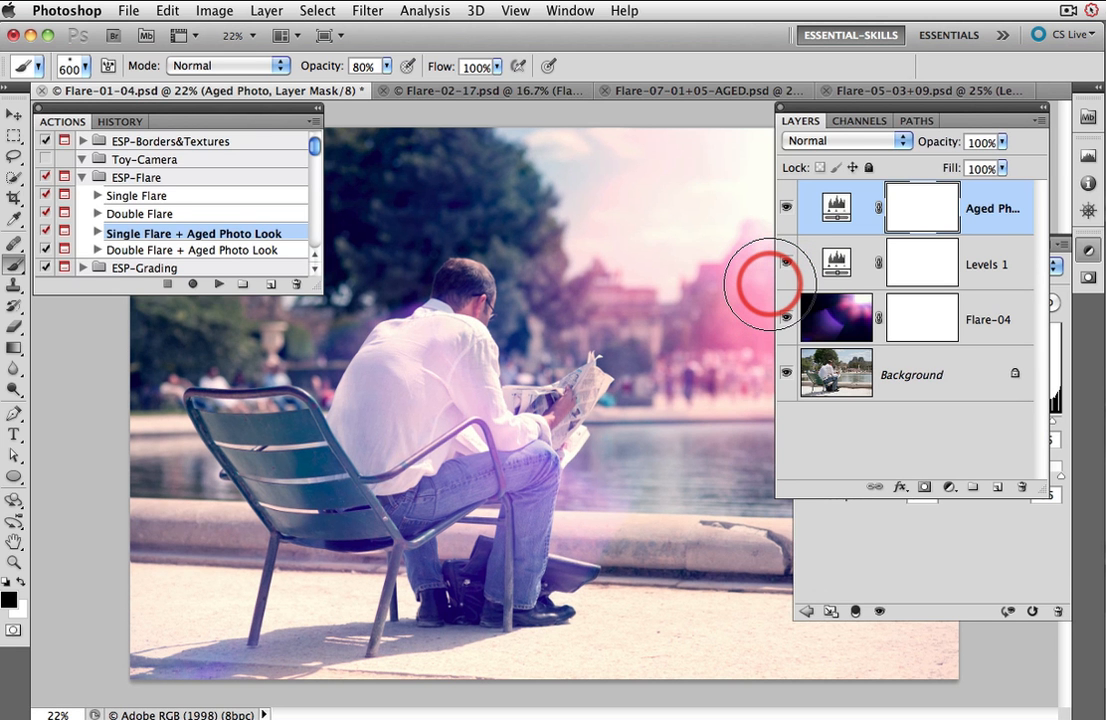